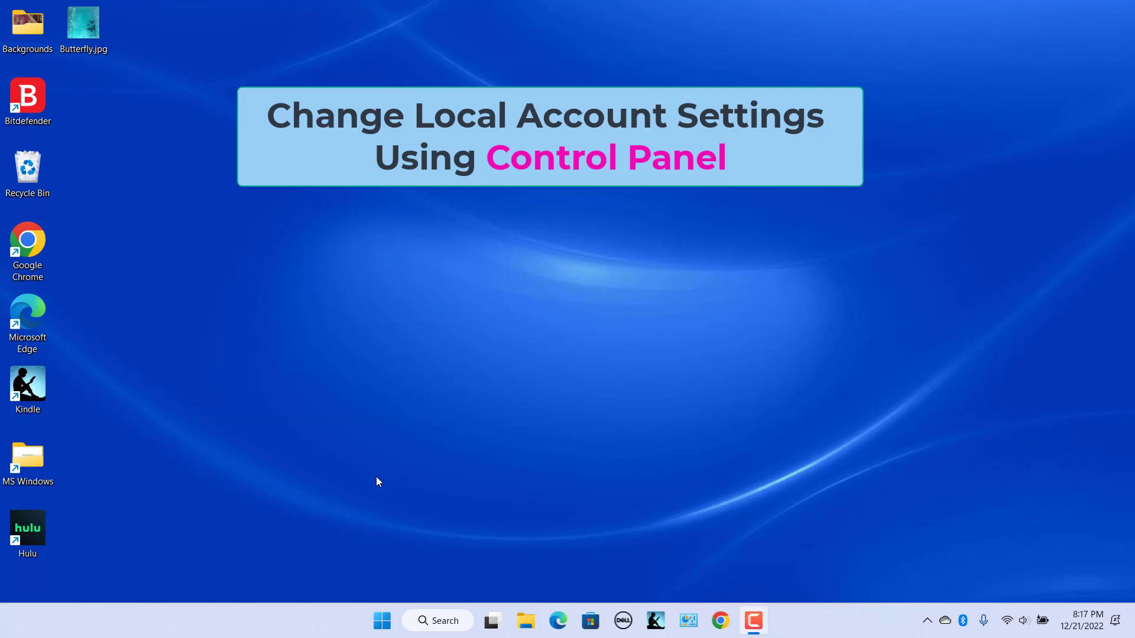
- Search for and open Control Panel, then go to User Accounts > Manage another account
click(382, 621)
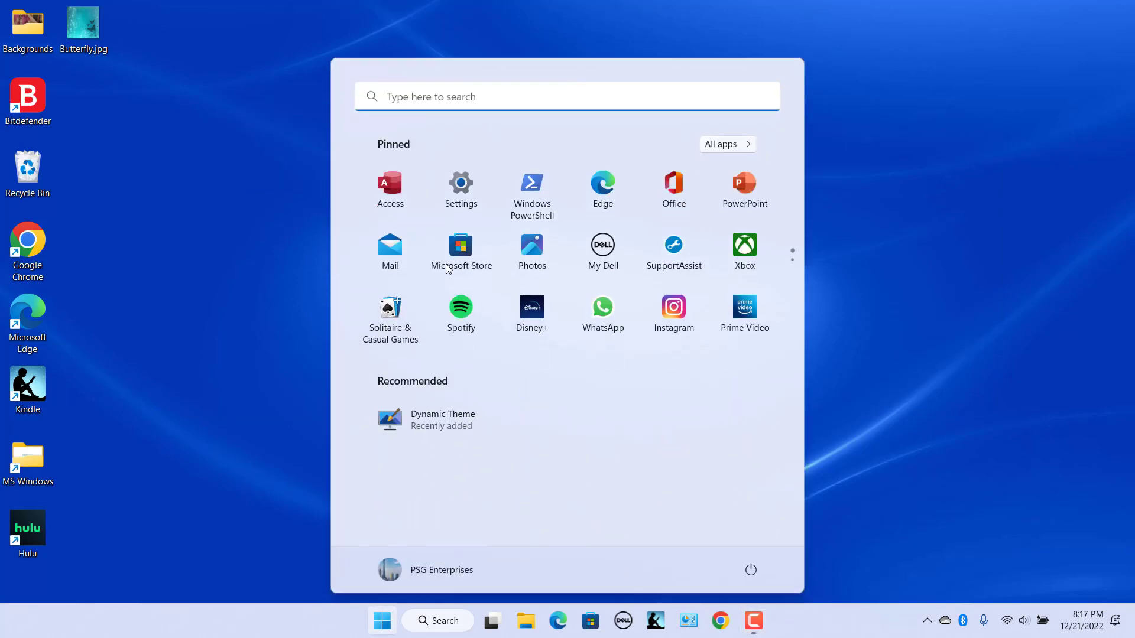
click(480, 96)
text(Contr)
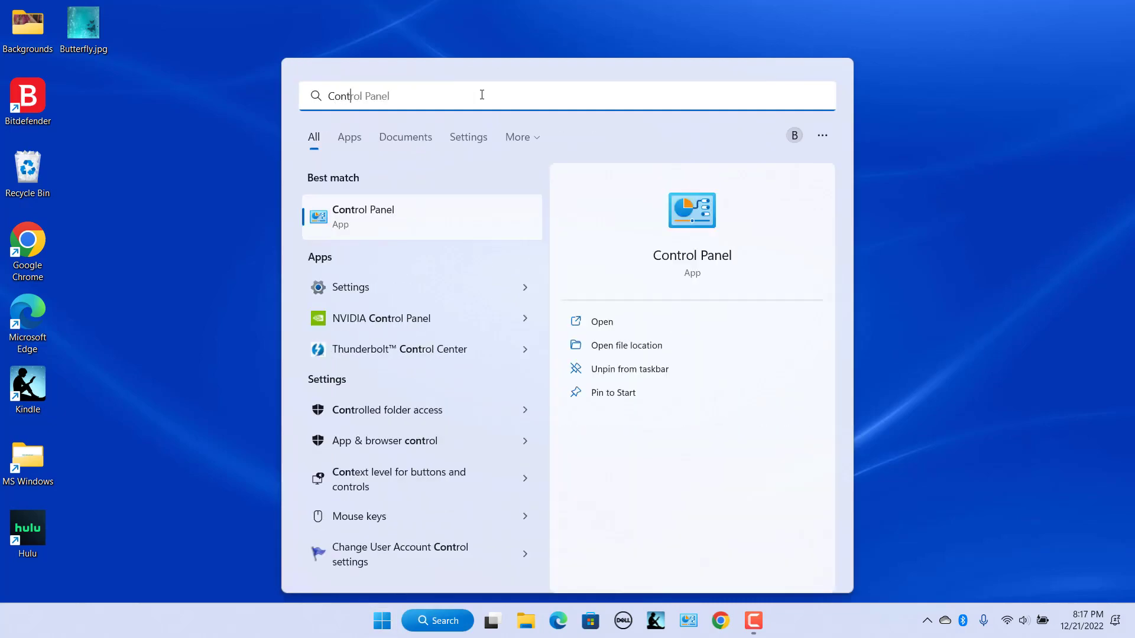
click(431, 217)
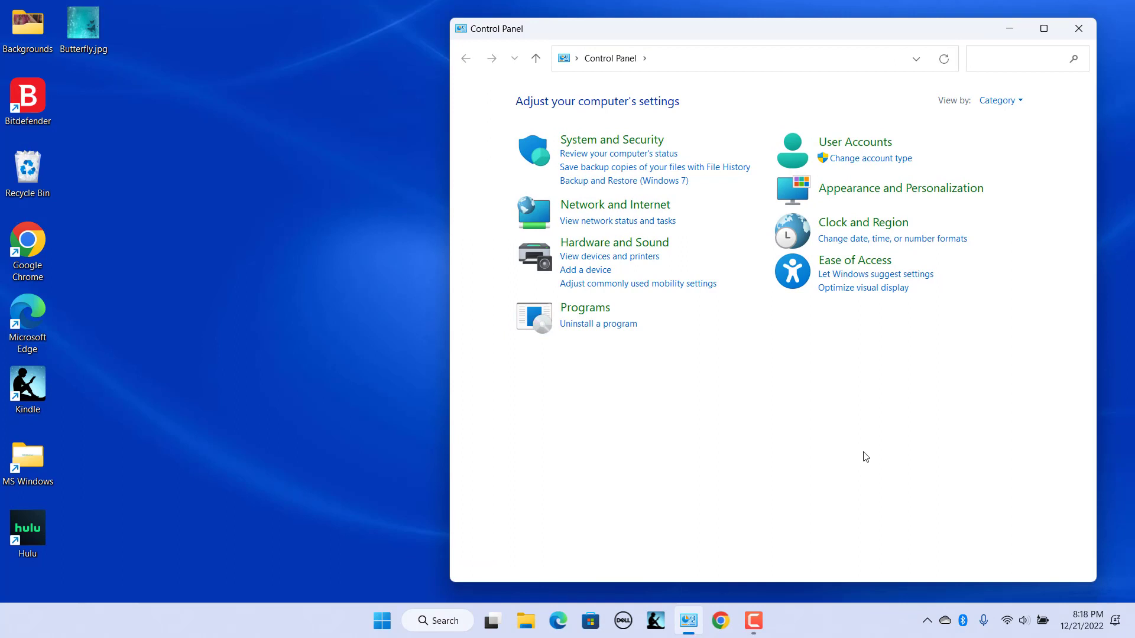
click(877, 146)
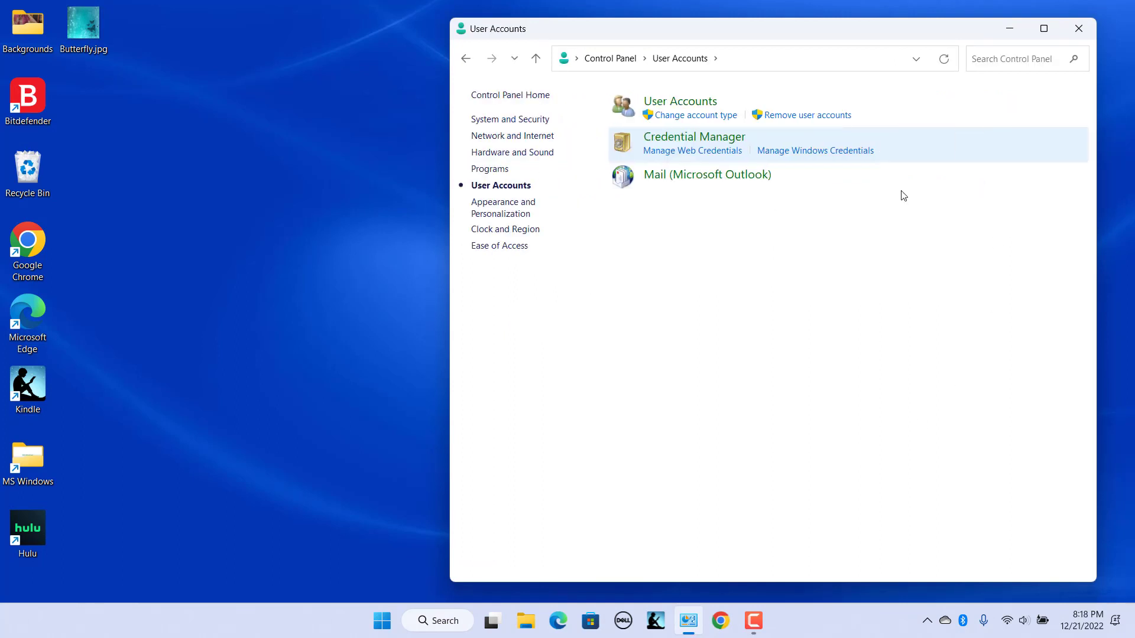
click(677, 102)
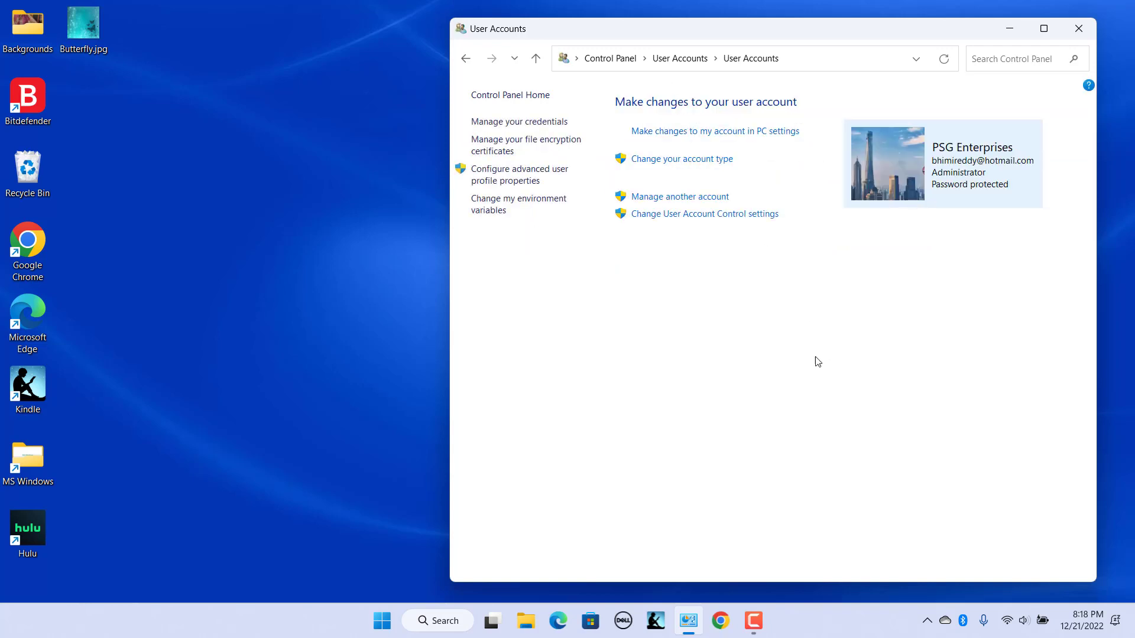
click(716, 201)
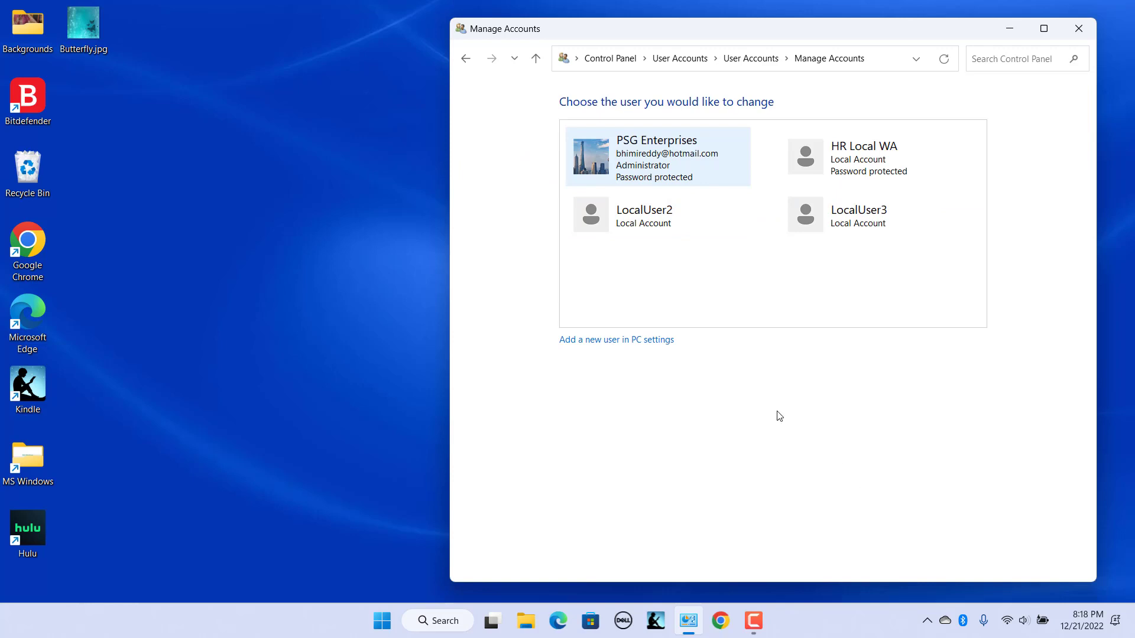
- Select the HR Local WA account and change its account name to 'HR Local'
click(888, 162)
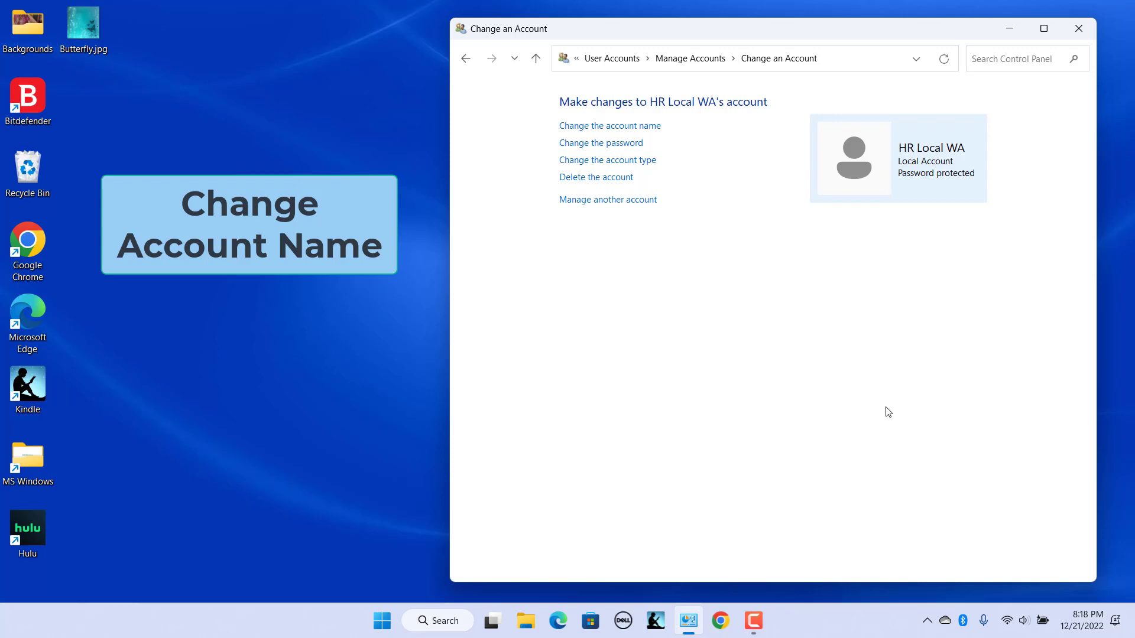
click(641, 127)
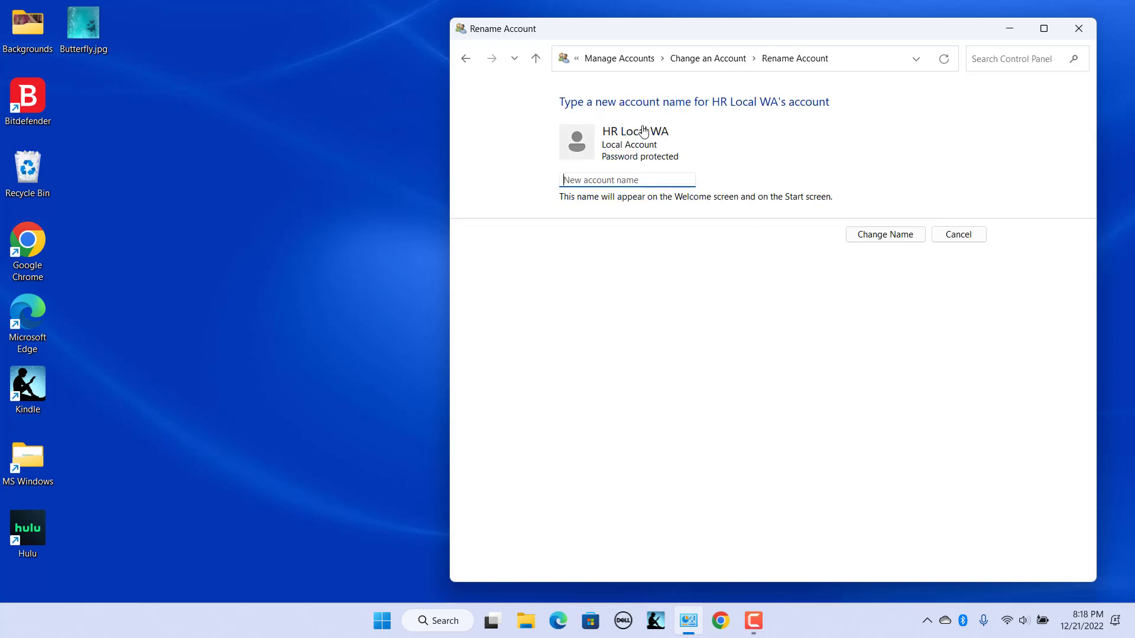
text(HR Local)
click(899, 240)
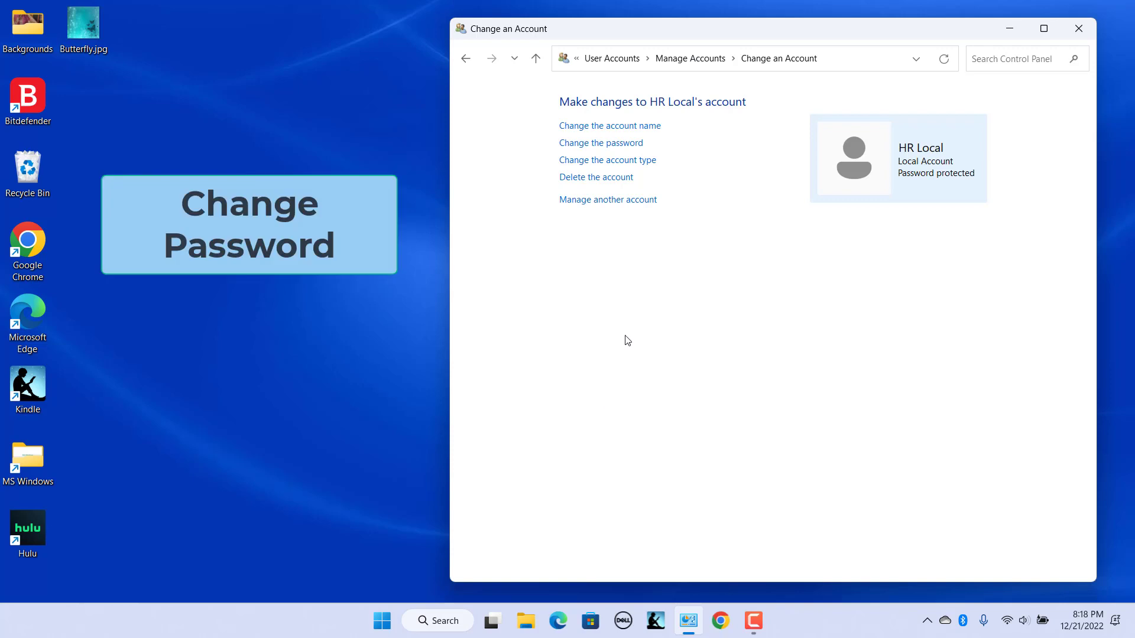
- Remove HR Local's password by submitting the Change password form with all fields blank
click(615, 148)
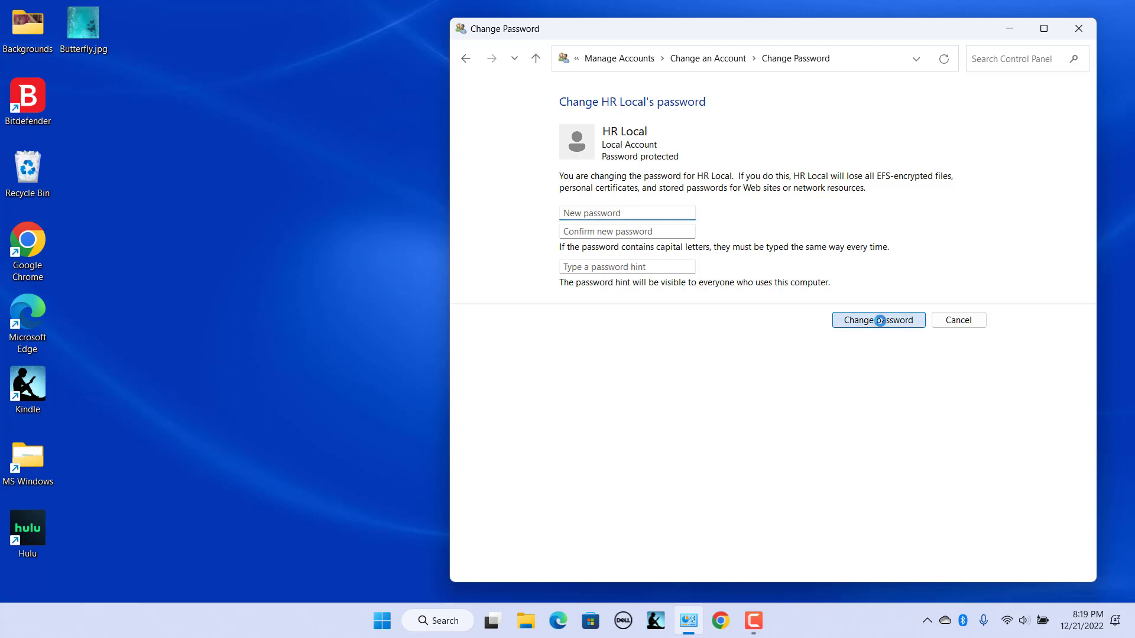
click(878, 321)
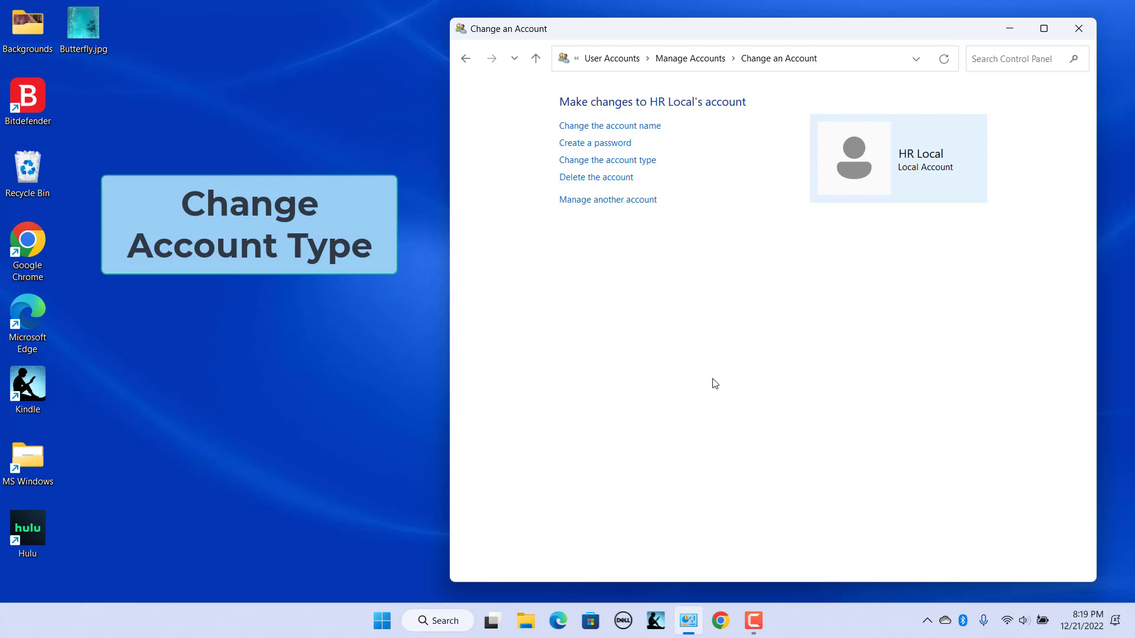
click(626, 160)
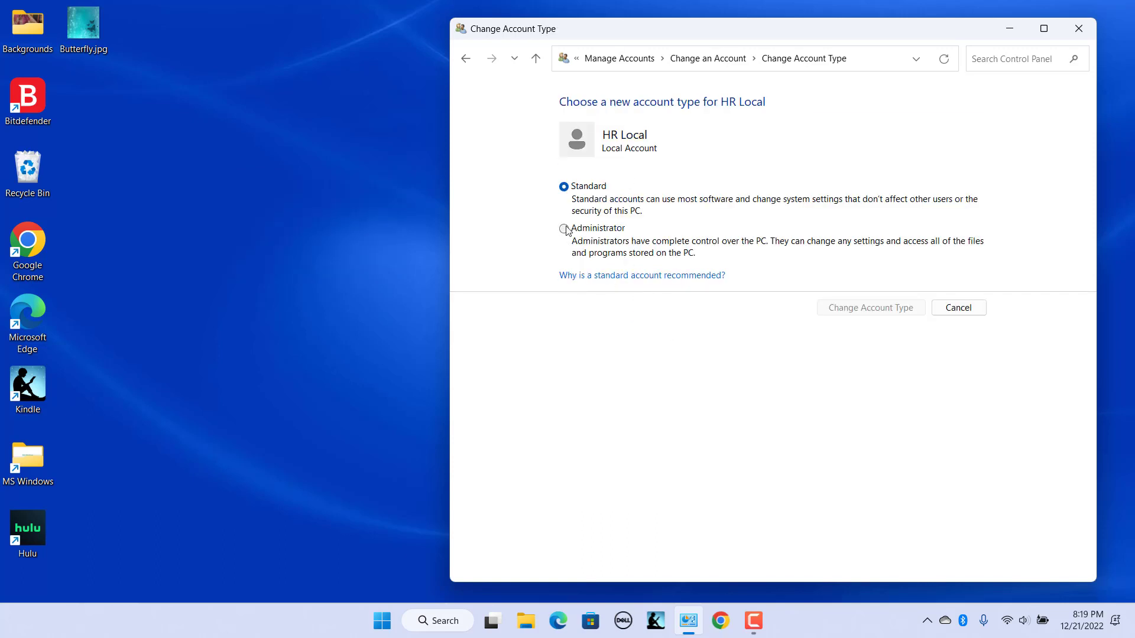
click(563, 229)
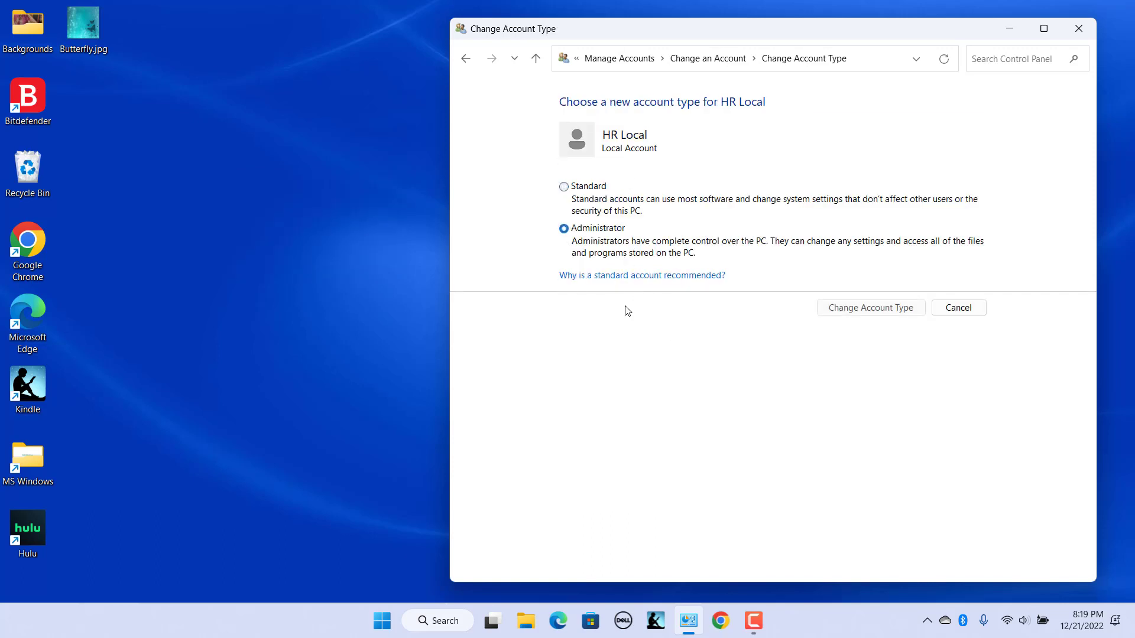
click(860, 310)
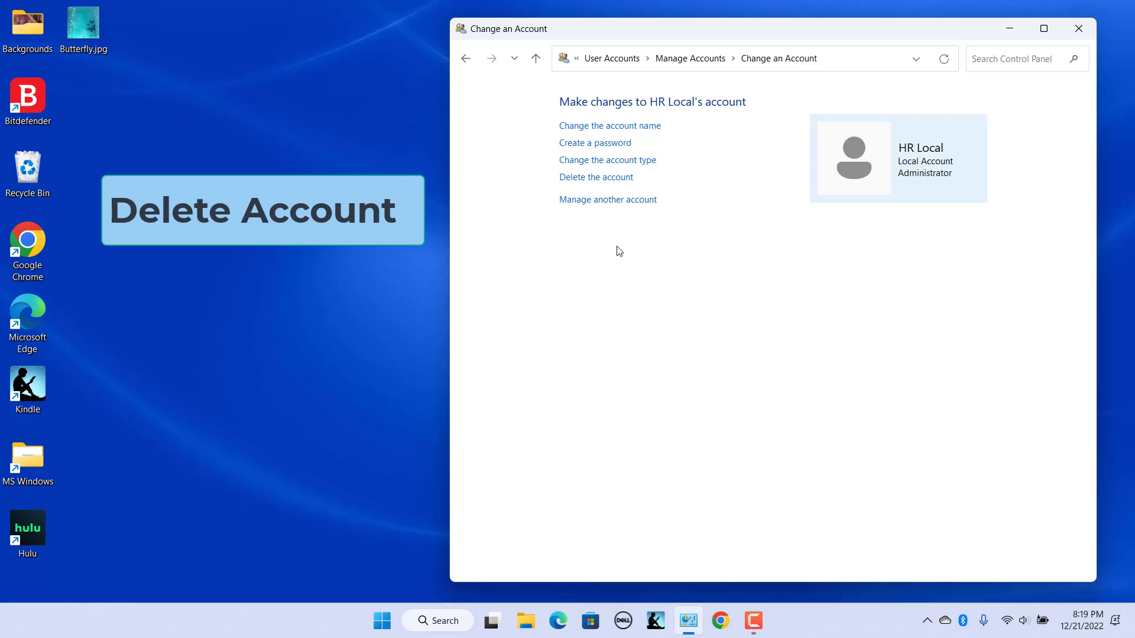
- Open File Explorer and browse to the C:\Users profile folders
key(super+e)
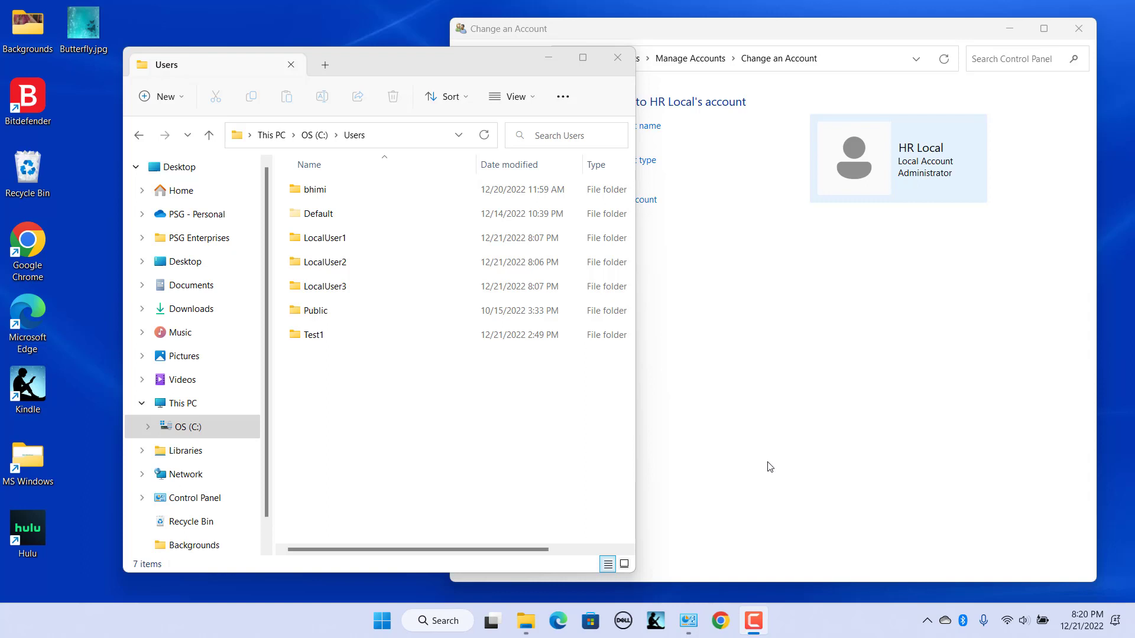
- Close the File Explorer window showing C:\Users
key(super+Down)
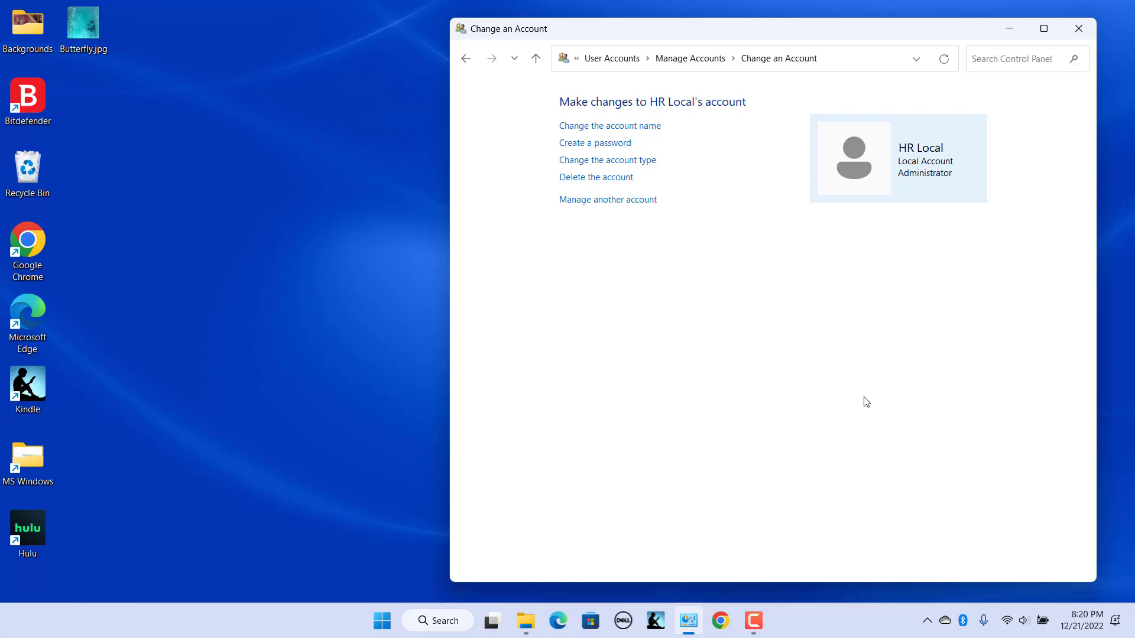
- Delete the HR Local account, choosing Keep Files to save its files to a desktop folder
click(615, 178)
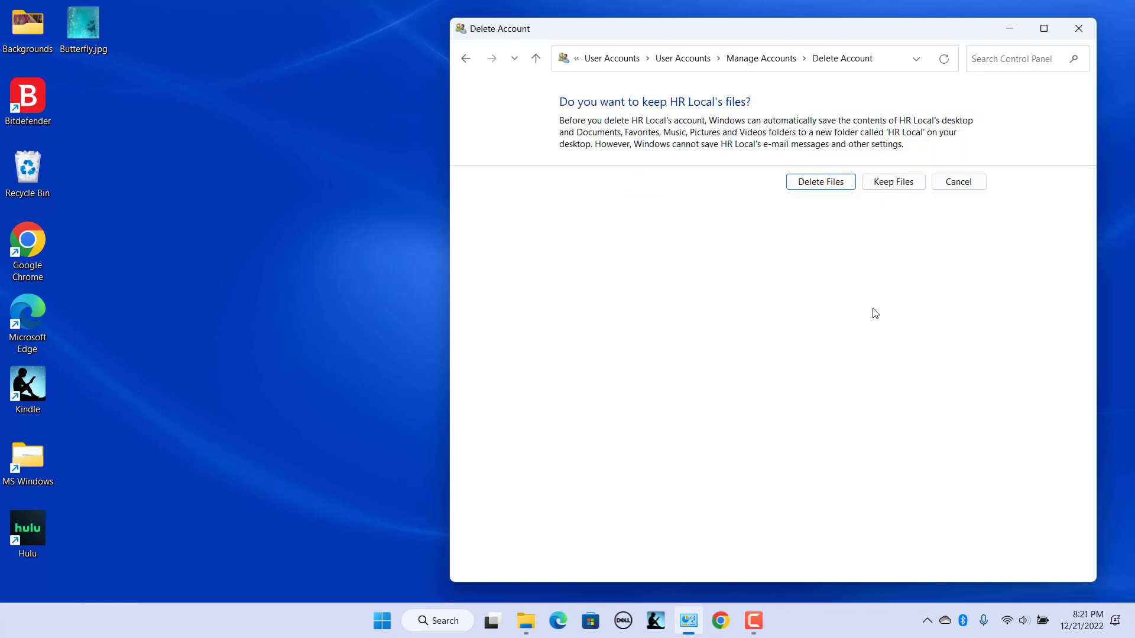
click(892, 182)
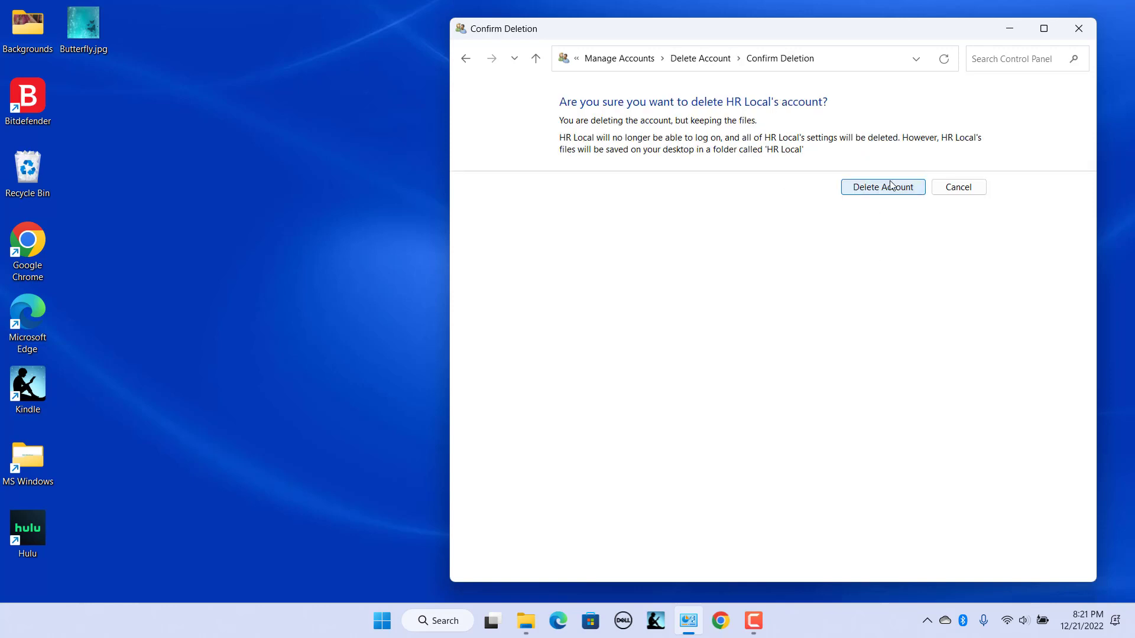
click(893, 185)
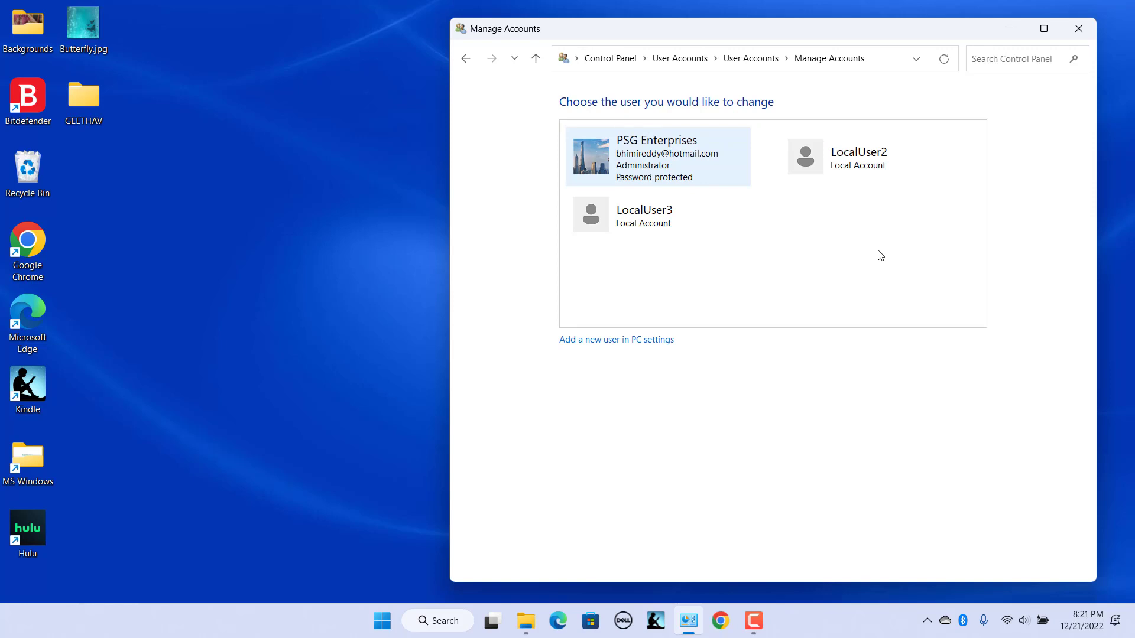
- Open the new desktop folder, then choose Delete Files for the LocalUser2 account
double_click(75, 102)
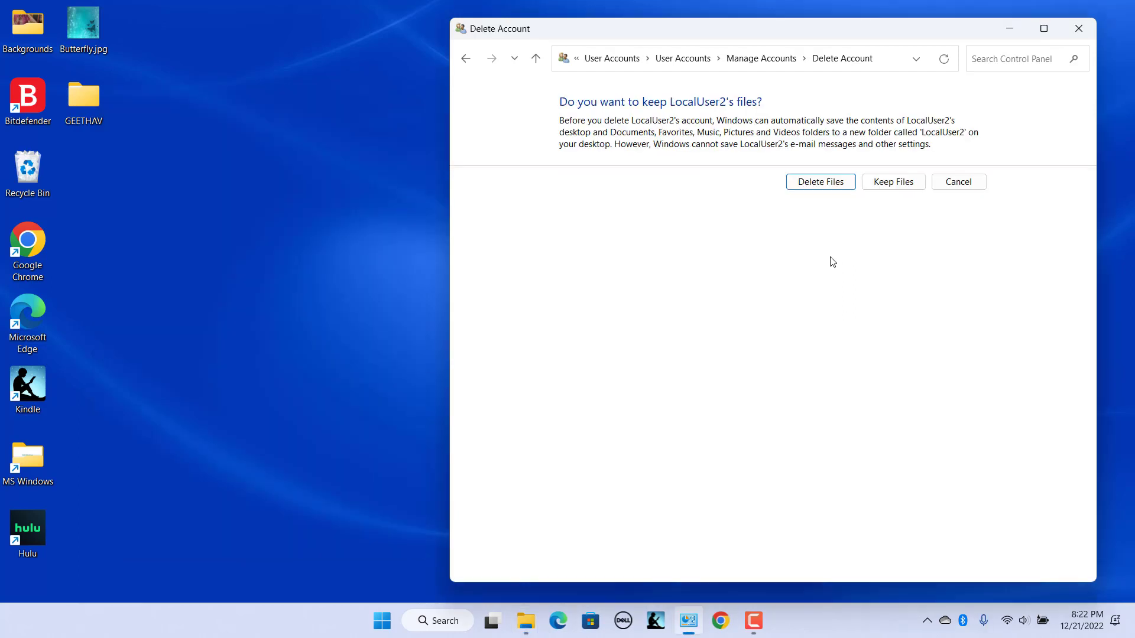
click(822, 183)
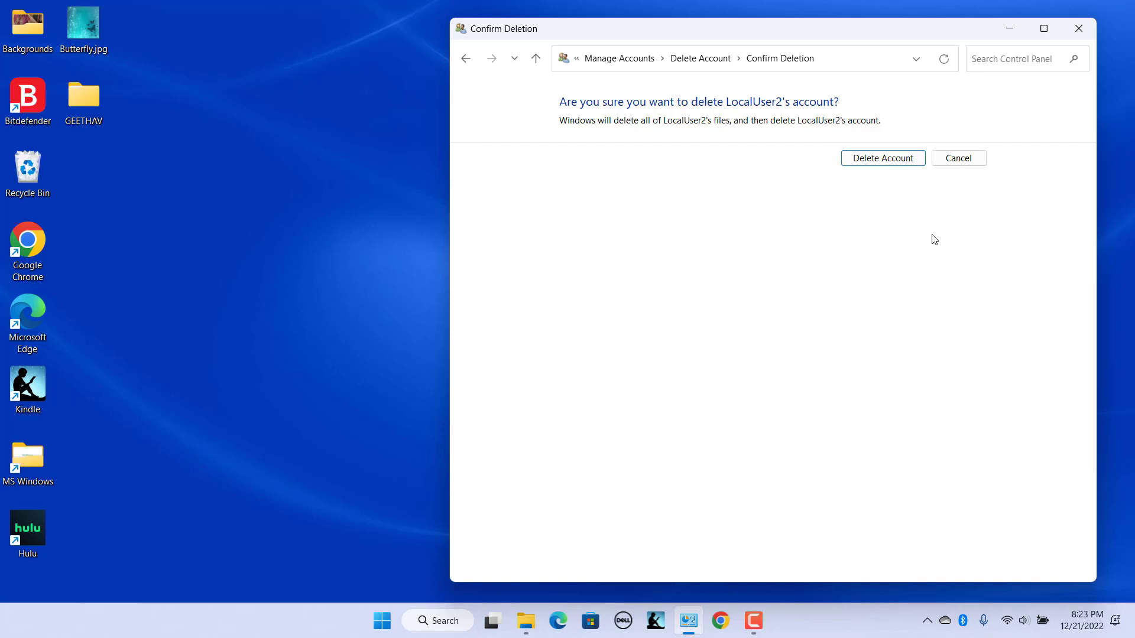
- Cancel the LocalUser2 deletion and close Control Panel
click(958, 158)
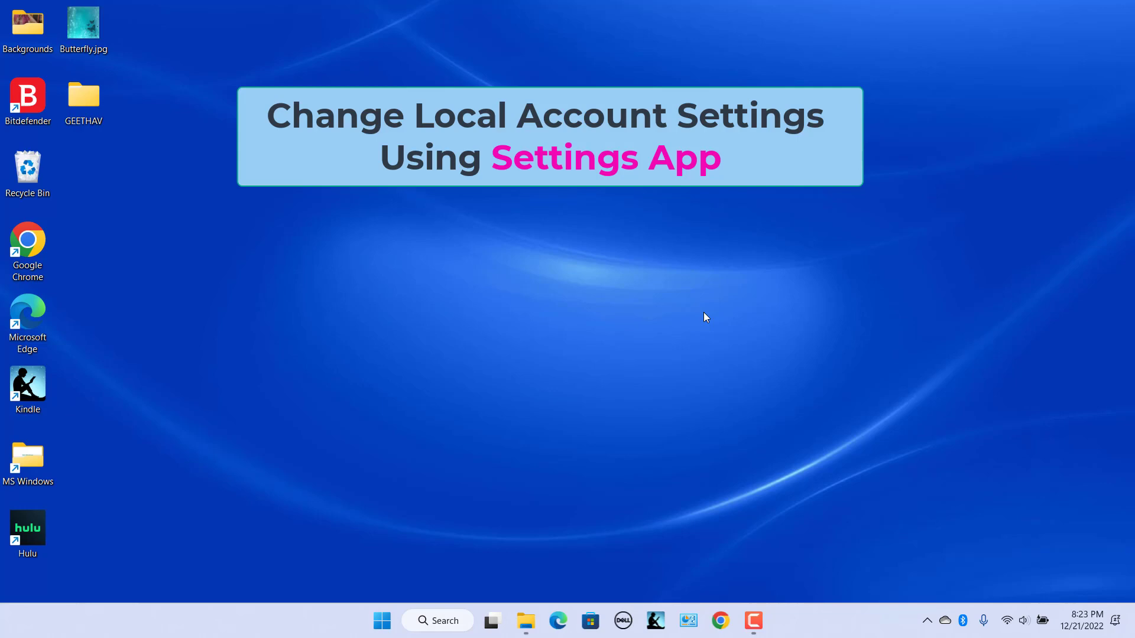
- Go to Settings > Accounts > Other users to list LocalUser2 and LocalUser3
click(382, 621)
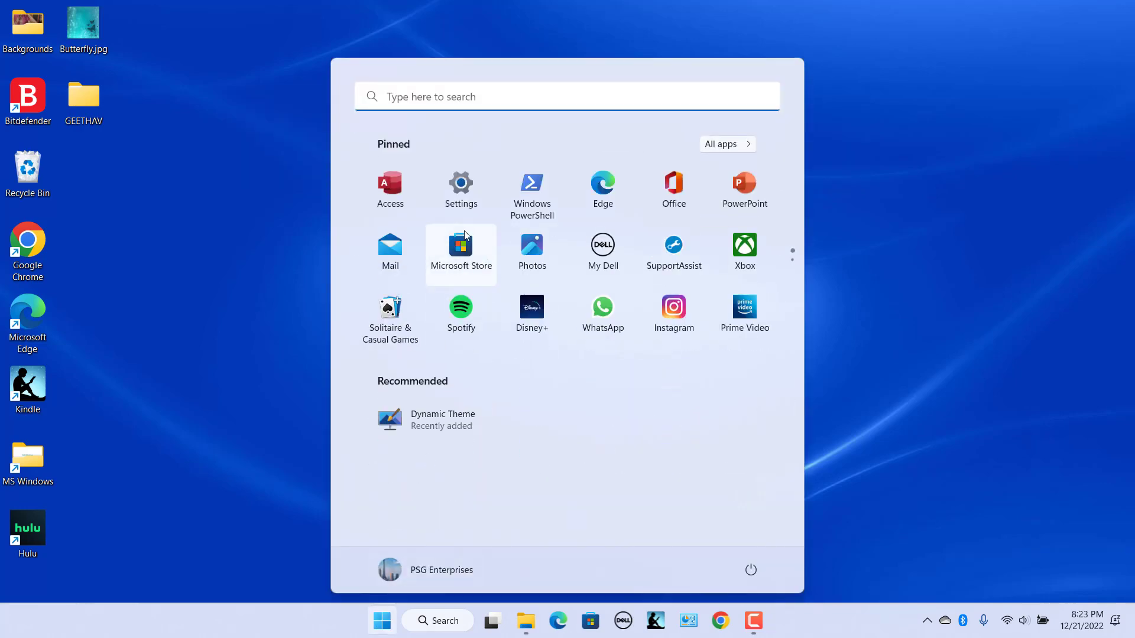
click(461, 188)
click(599, 358)
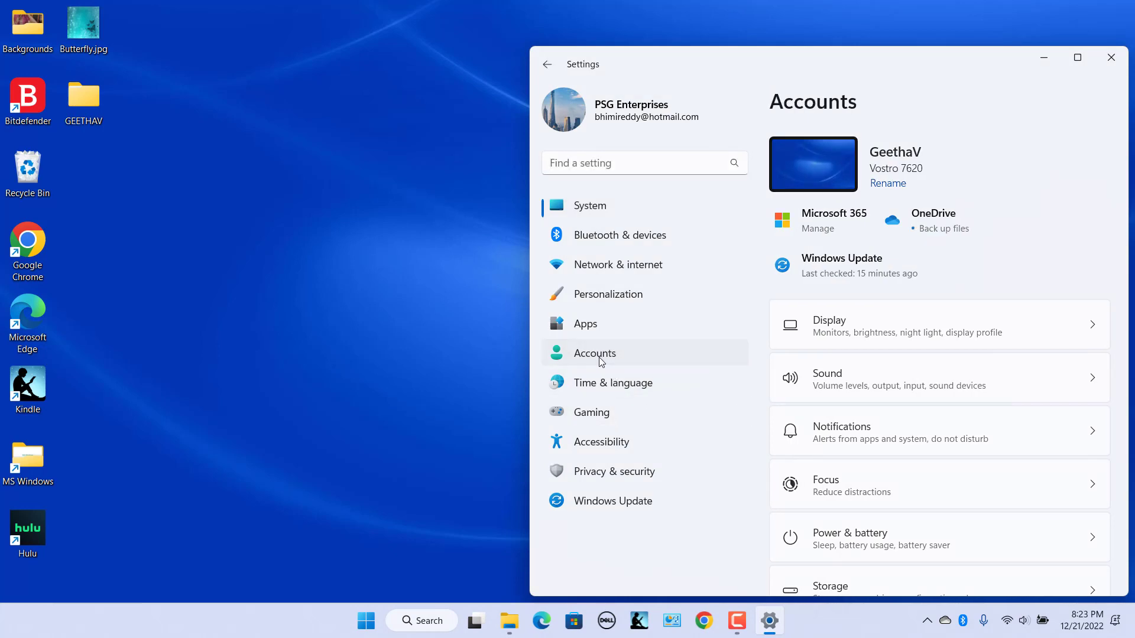
scroll(993, 408, down, 8)
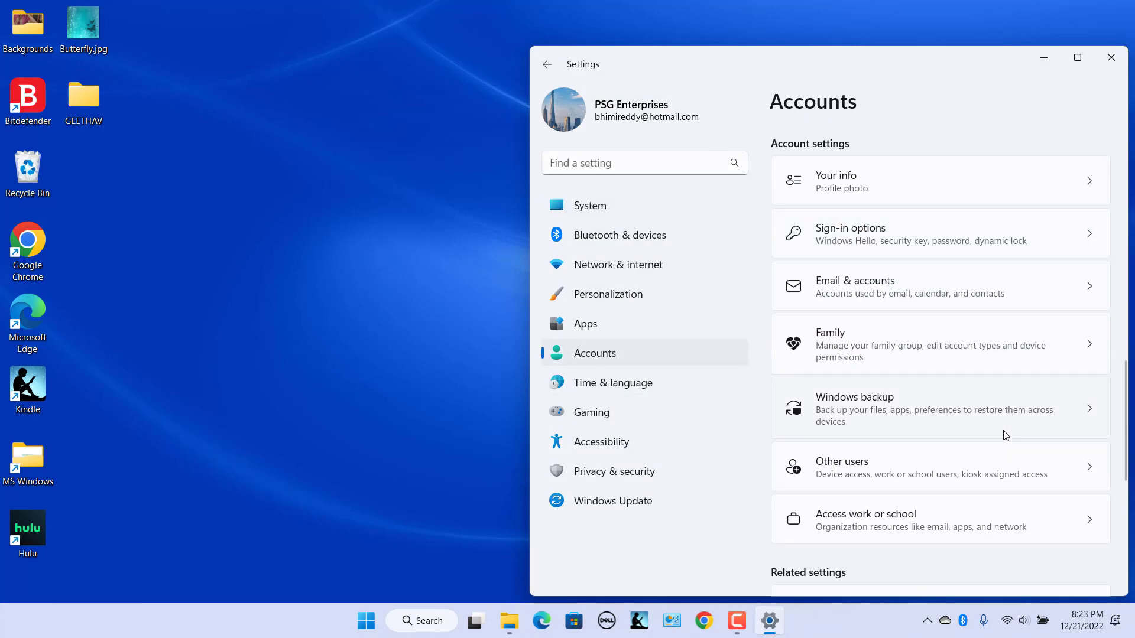
click(952, 464)
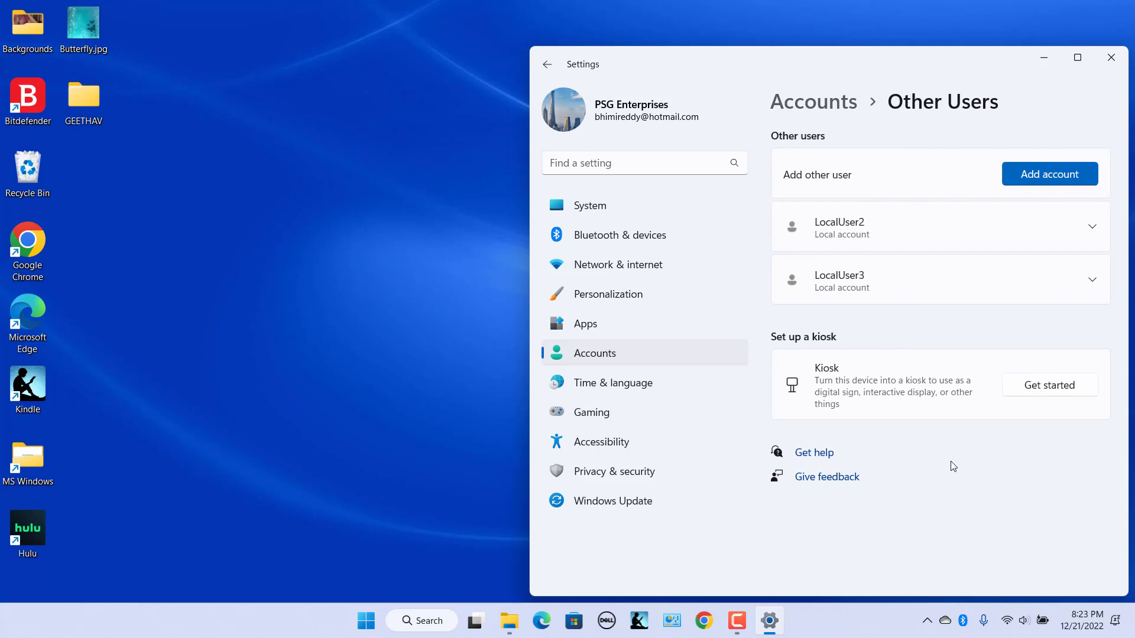
- Change LocalUser2's account type from standard user to Administrator
click(1056, 232)
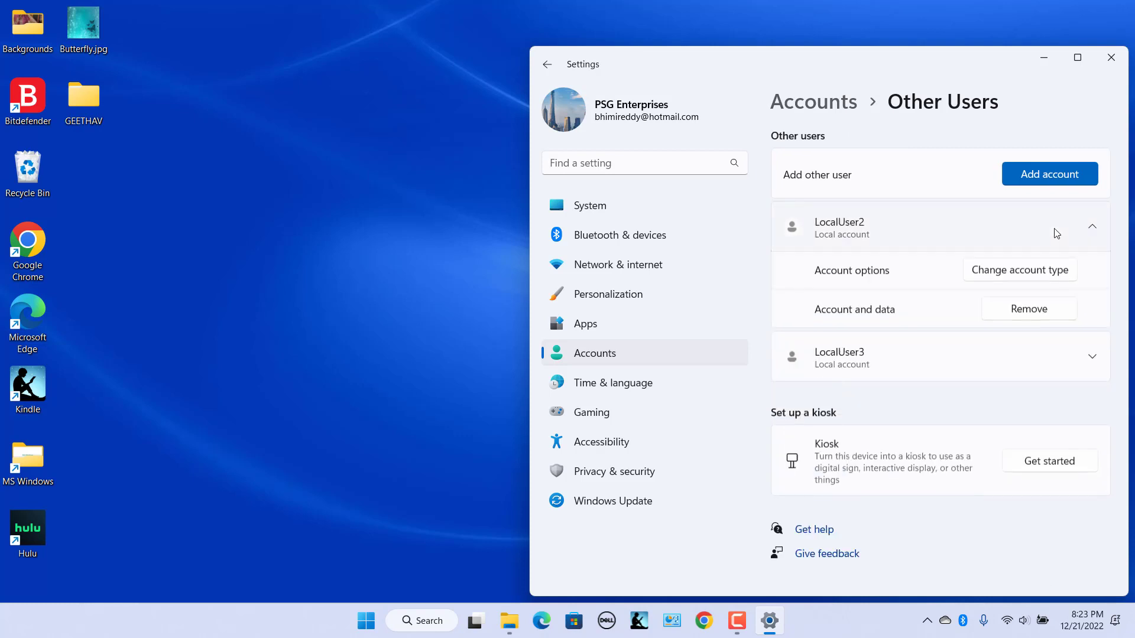
click(1031, 272)
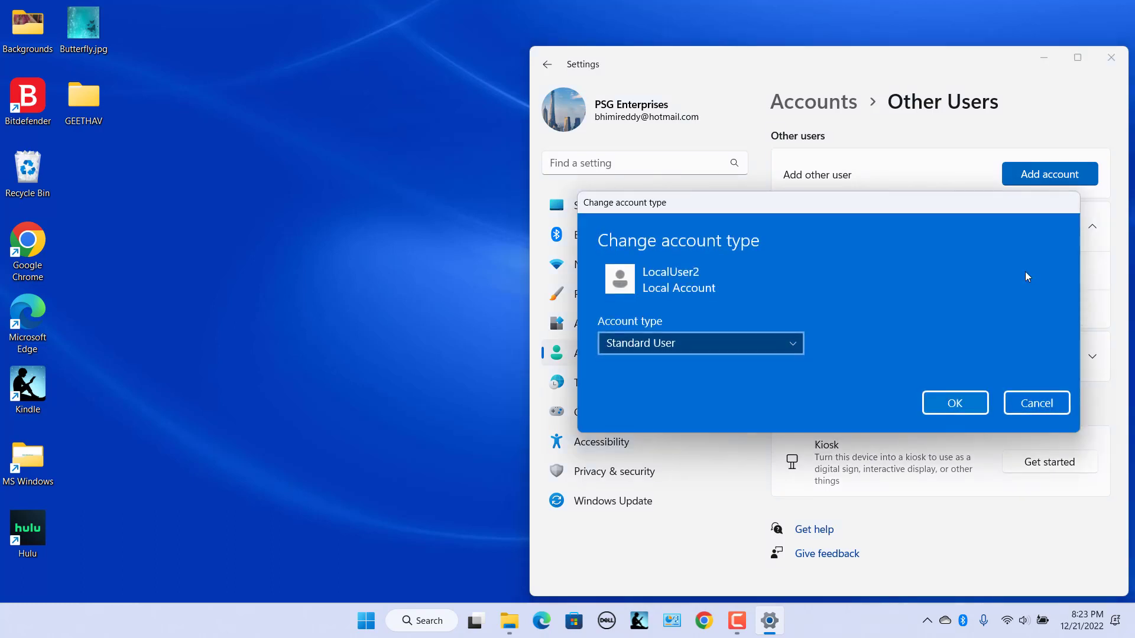
click(734, 343)
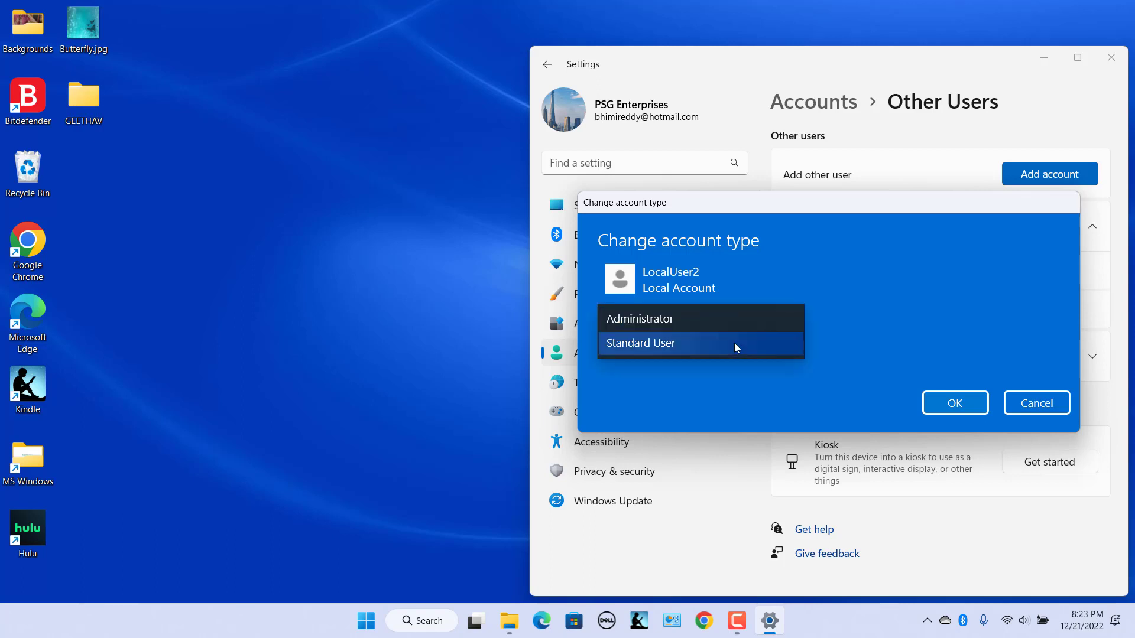
click(691, 319)
click(966, 410)
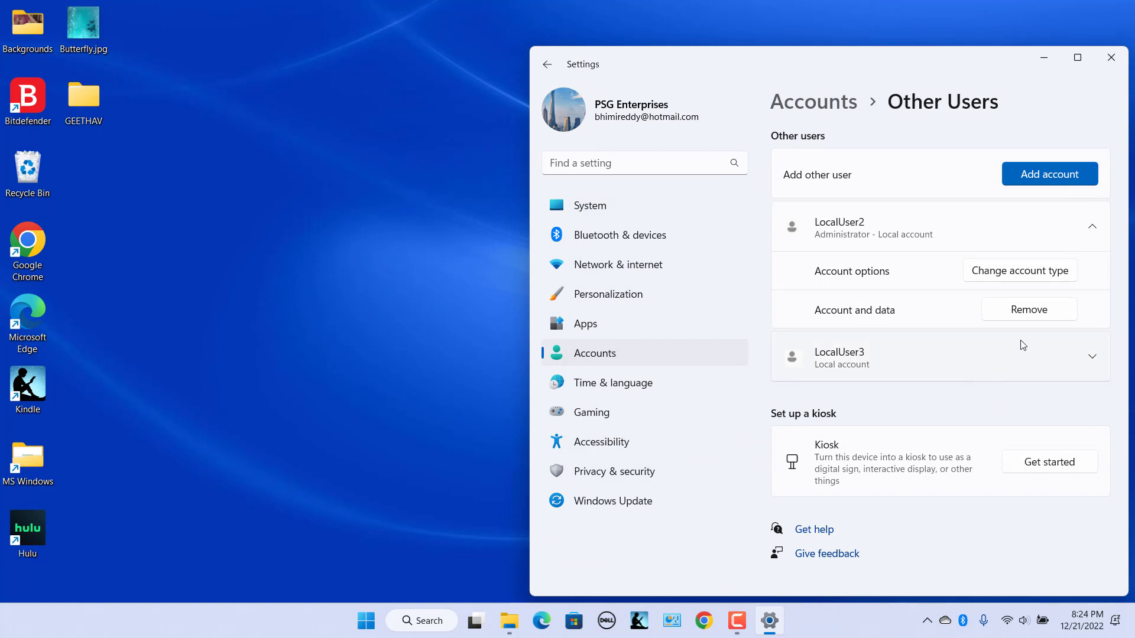
- Remove the LocalUser2 account and its data, leaving only LocalUser3
click(1029, 310)
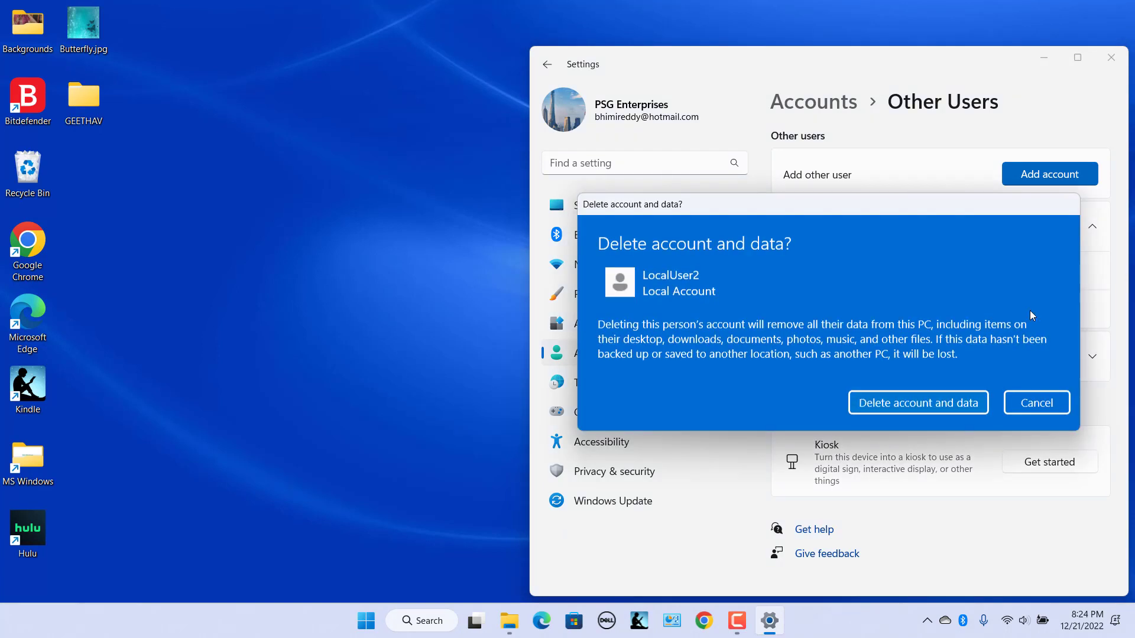
click(924, 403)
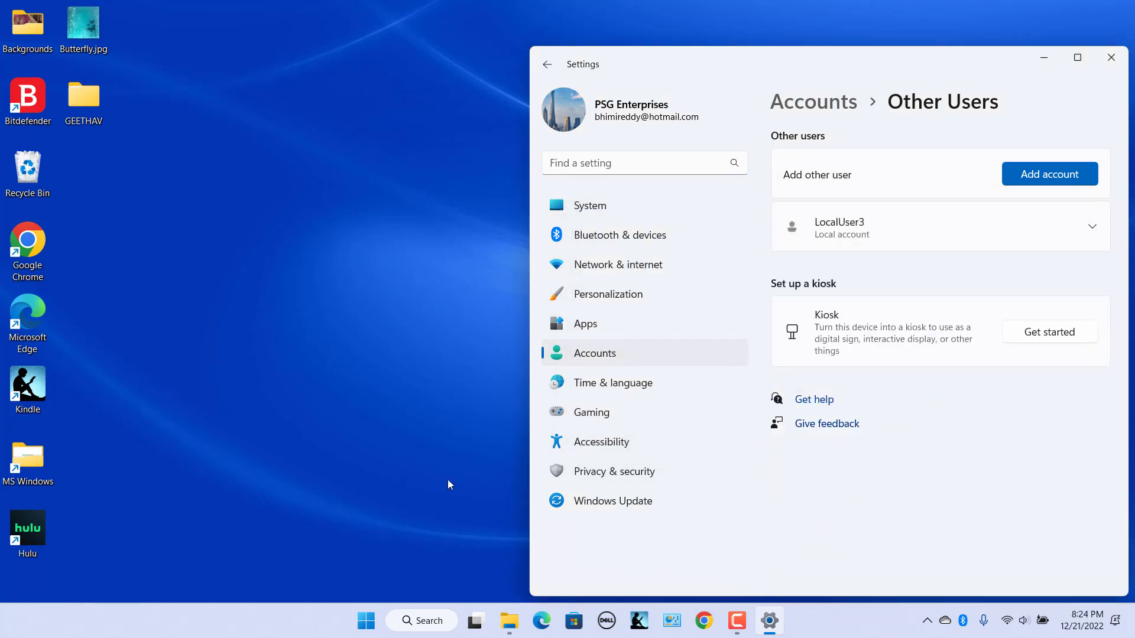
click(506, 625)
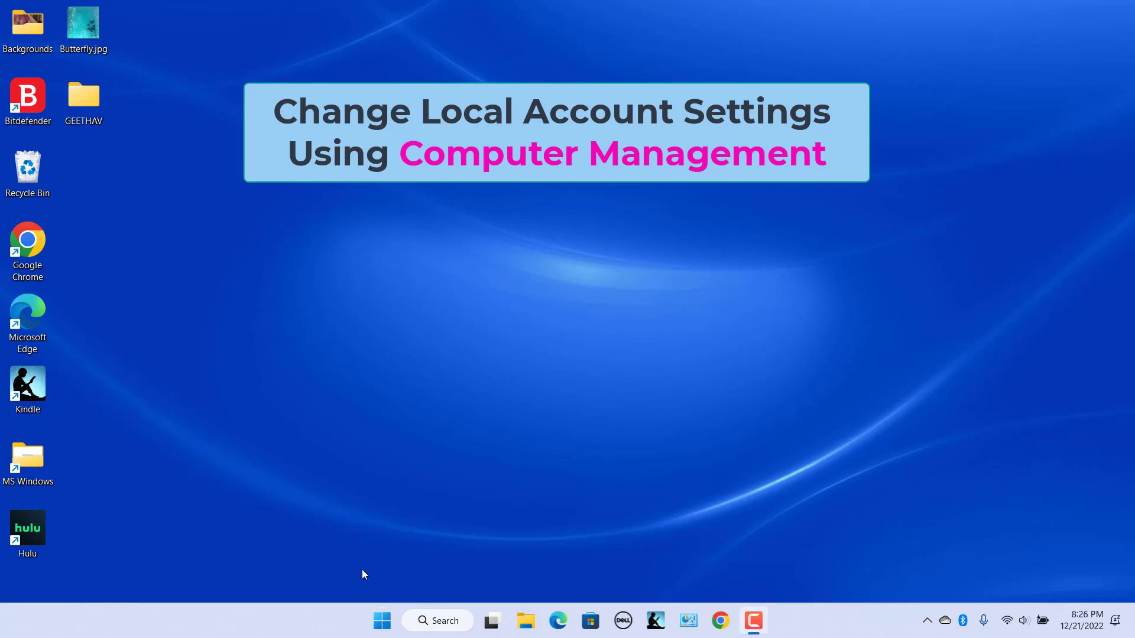
- Launch Computer Management from the Start right-click menu and open Local Users and Groups
right_click(374, 629)
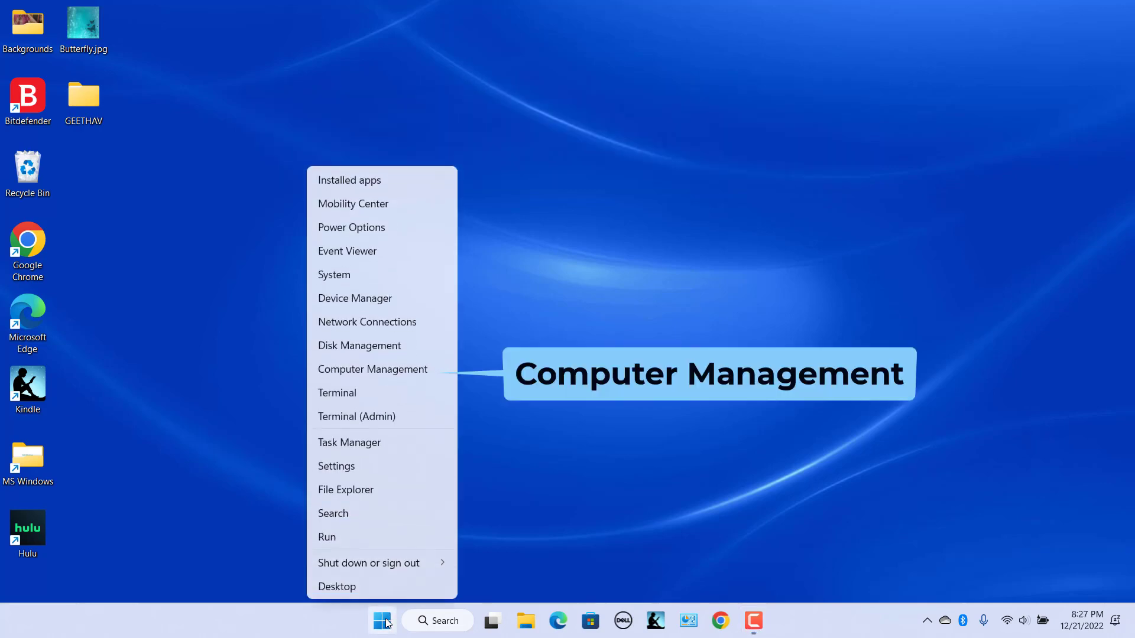
click(382, 374)
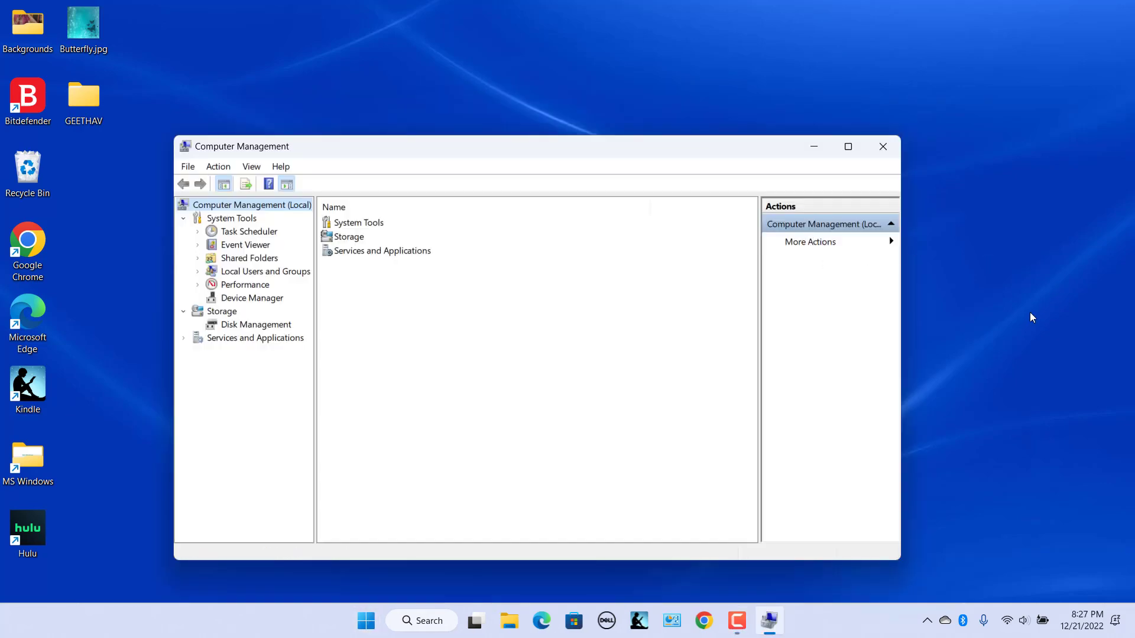
click(1030, 317)
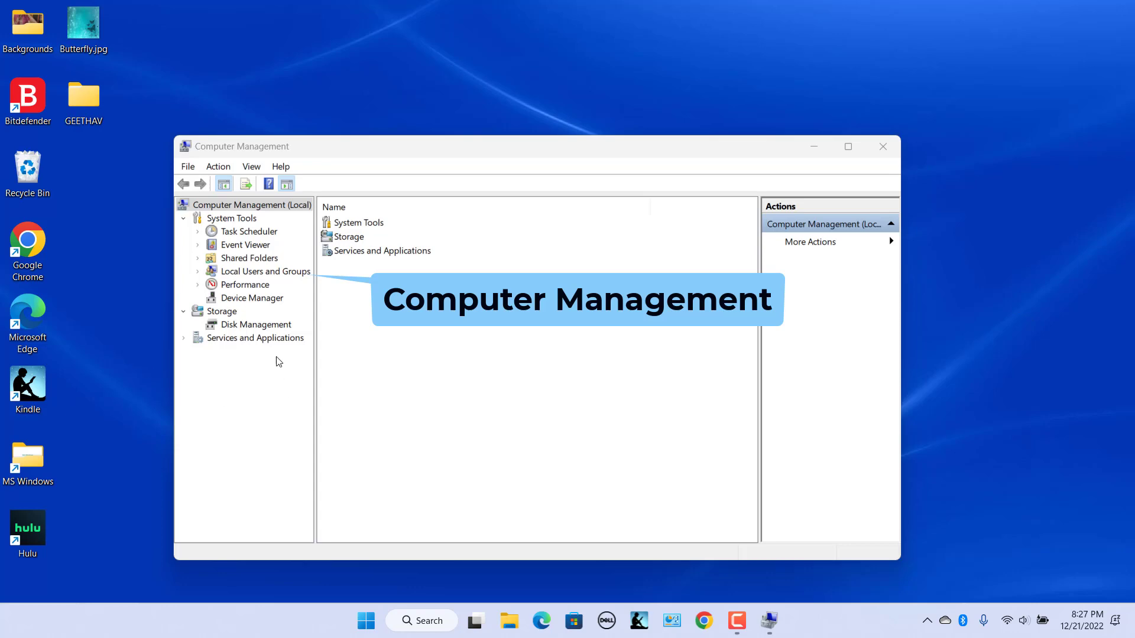
click(294, 273)
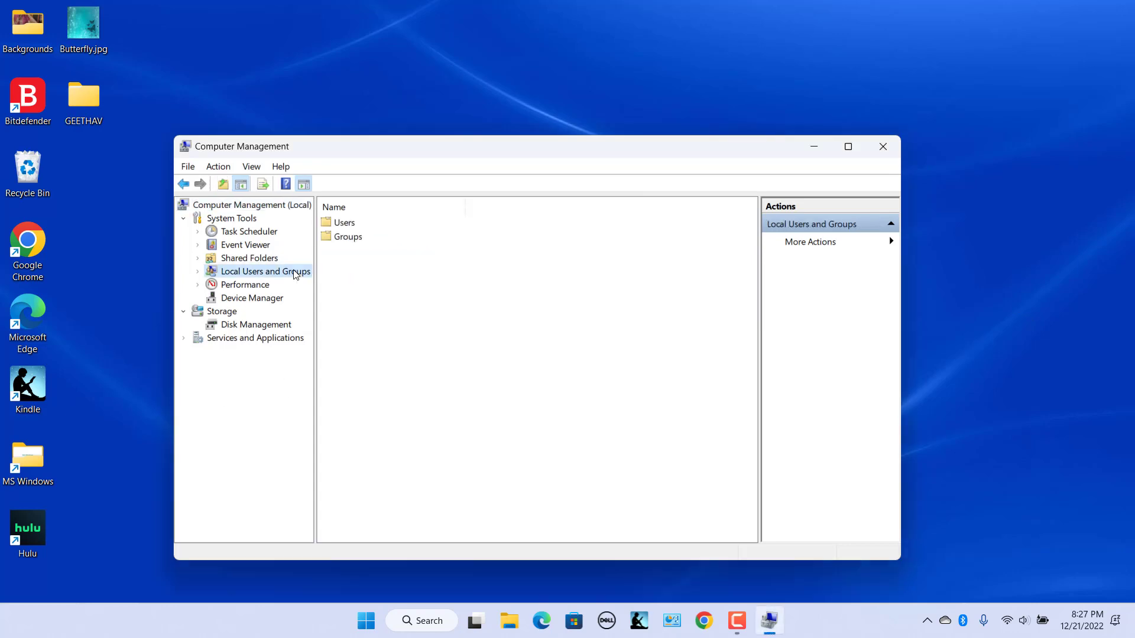
- In the Users folder, rename the LocalUser3 account to LocalUser5
double_click(346, 224)
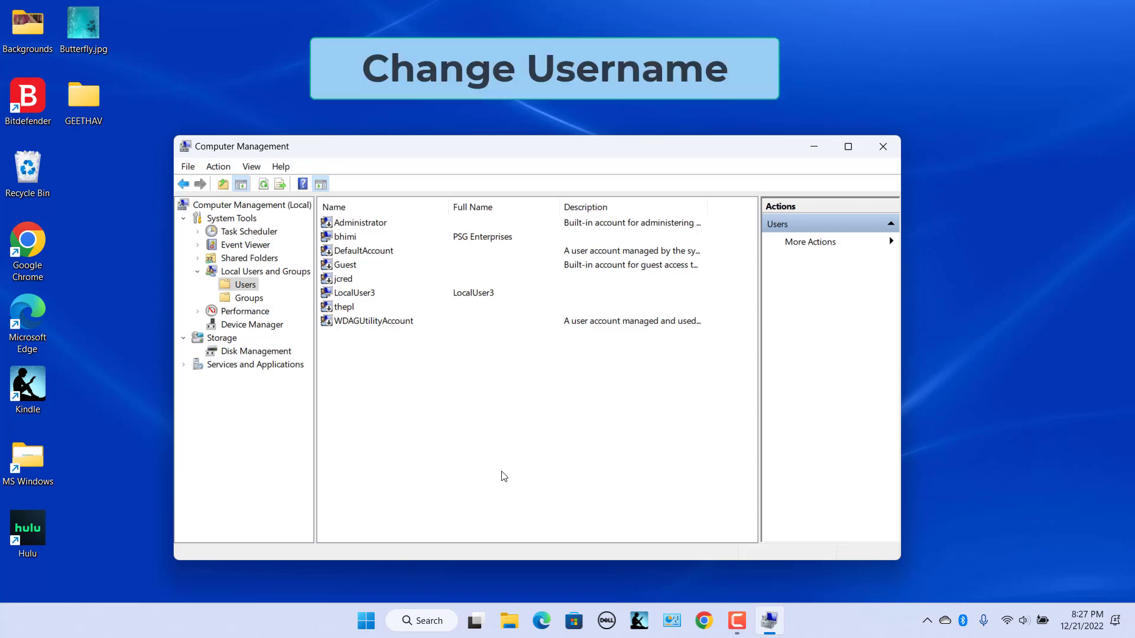
click(366, 294)
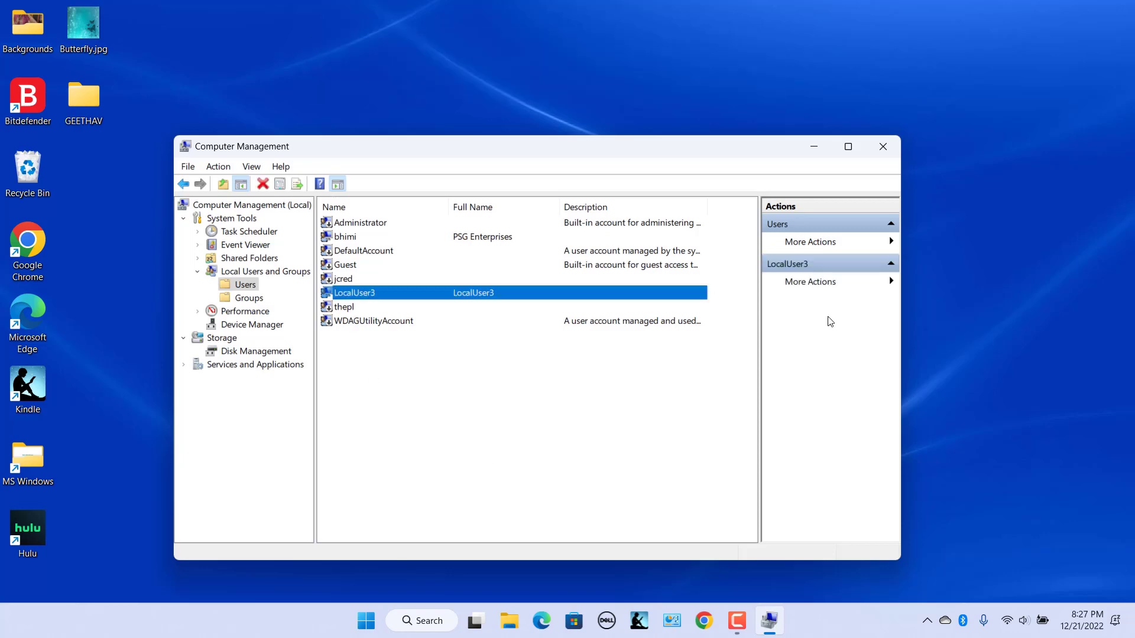
click(826, 283)
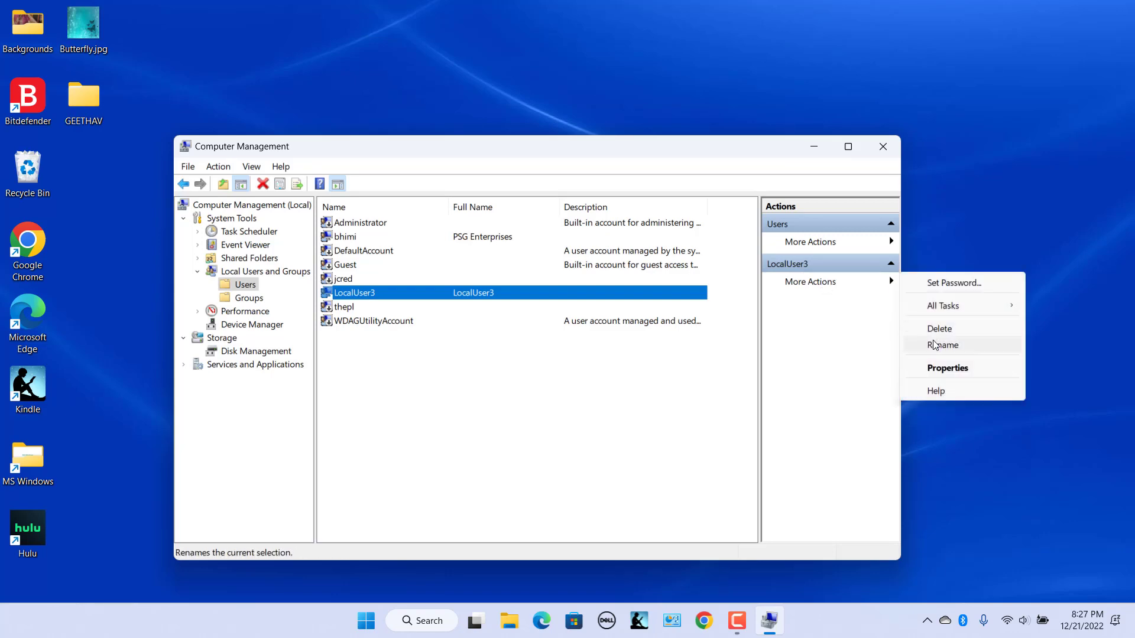
click(530, 410)
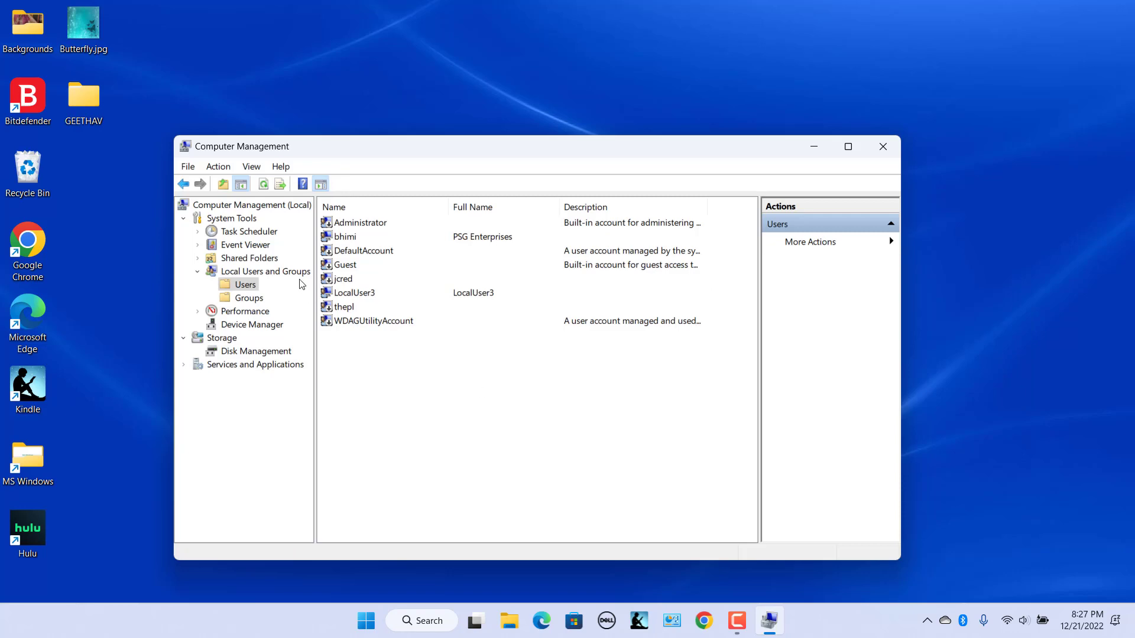
right_click(362, 294)
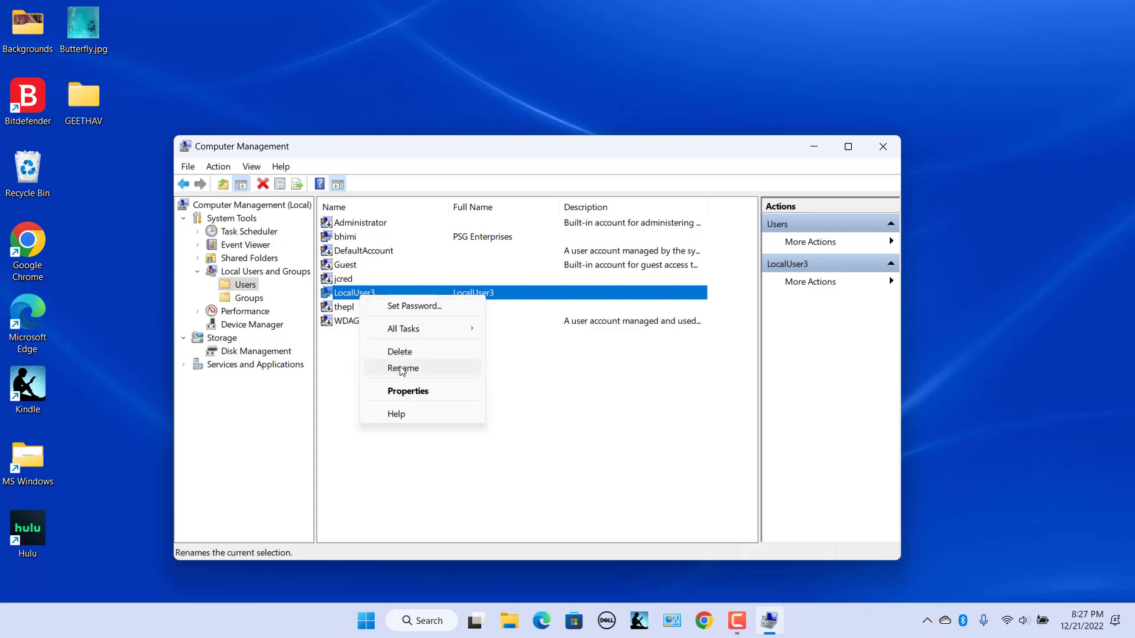
click(402, 369)
click(376, 292)
key(BackSpace)
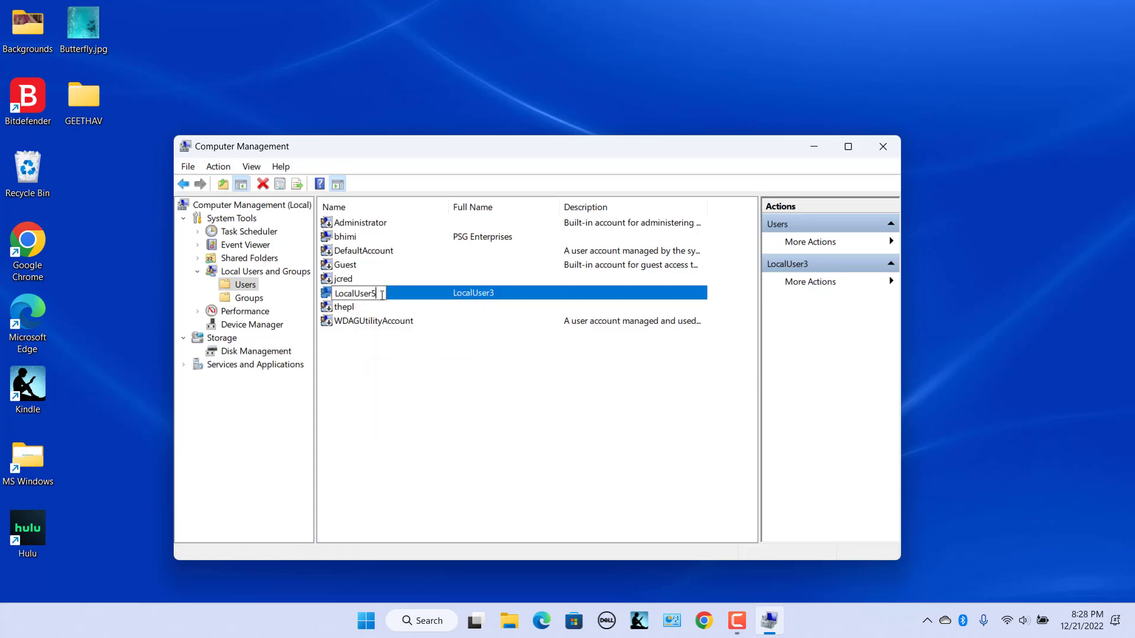
text(5)
key(Return)
click(465, 409)
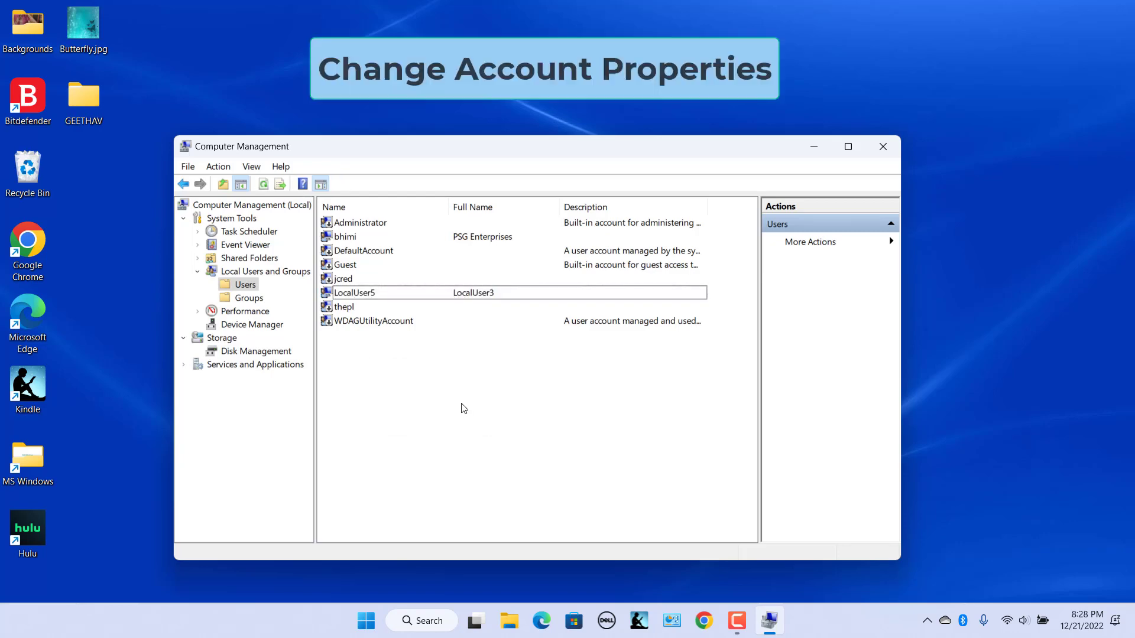
- In LocalUser5's Properties, change the full name from LocalUser3 to LocalUser5
click(428, 292)
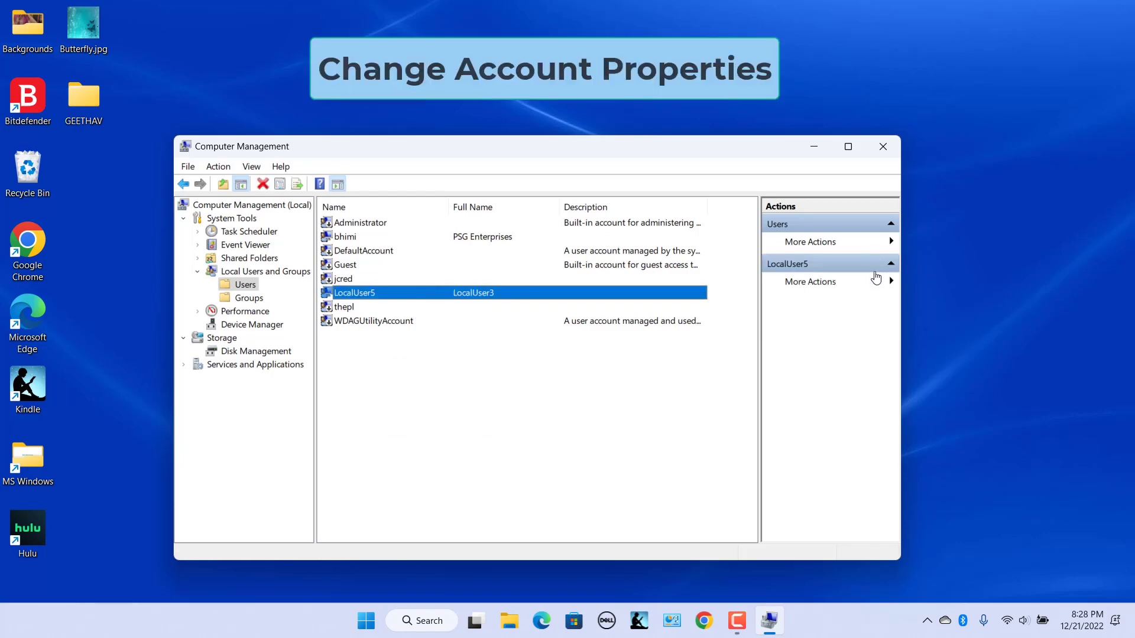
click(892, 282)
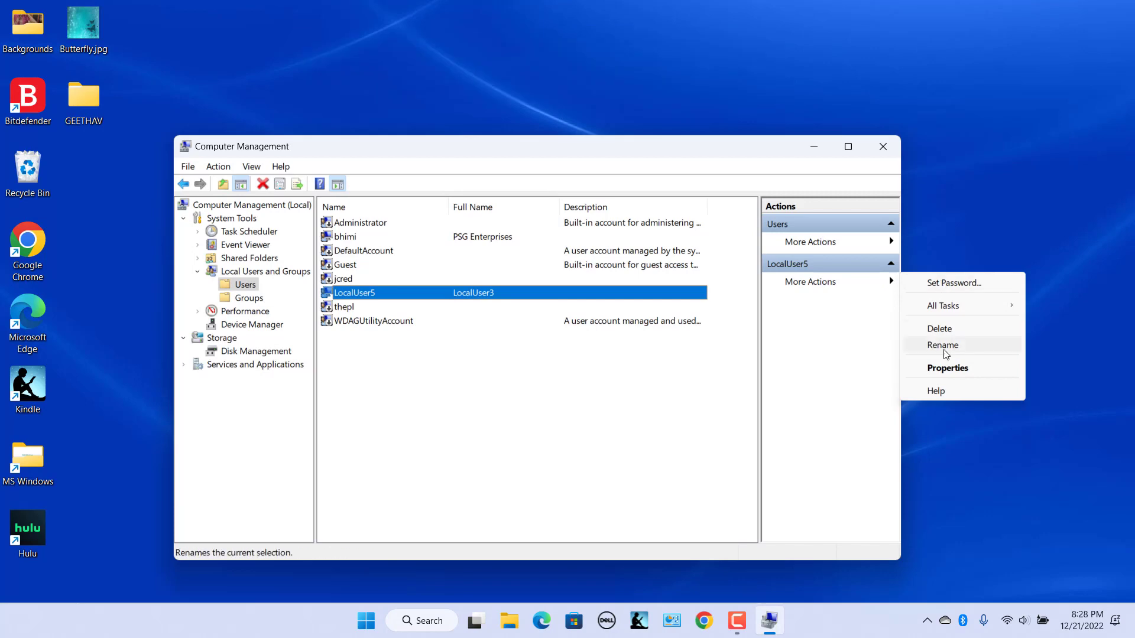
click(456, 374)
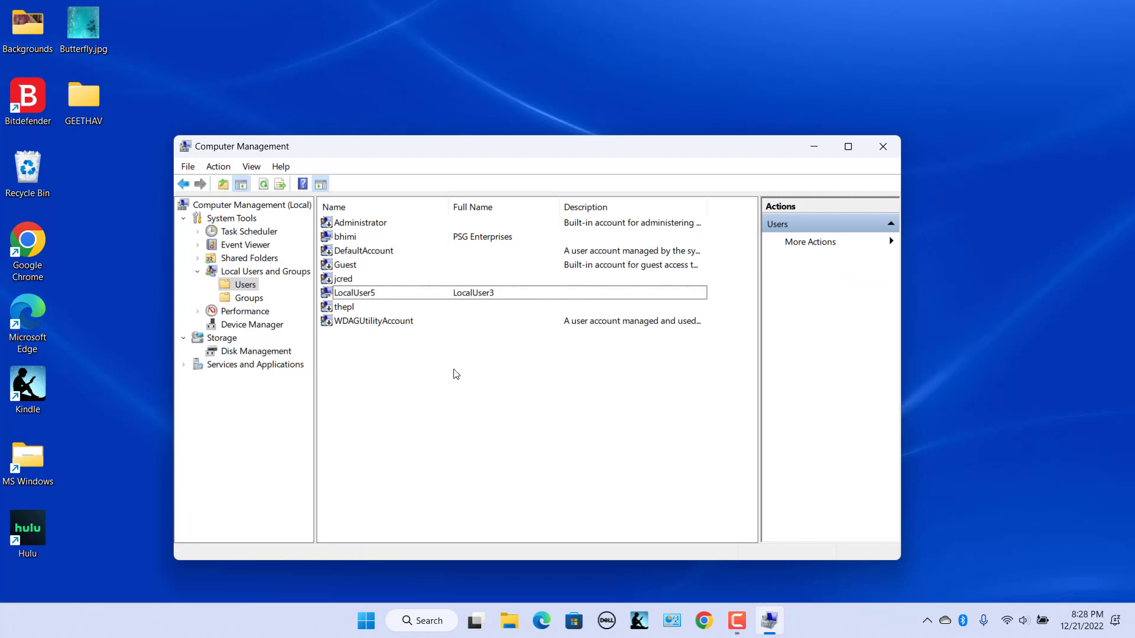
right_click(458, 293)
click(506, 388)
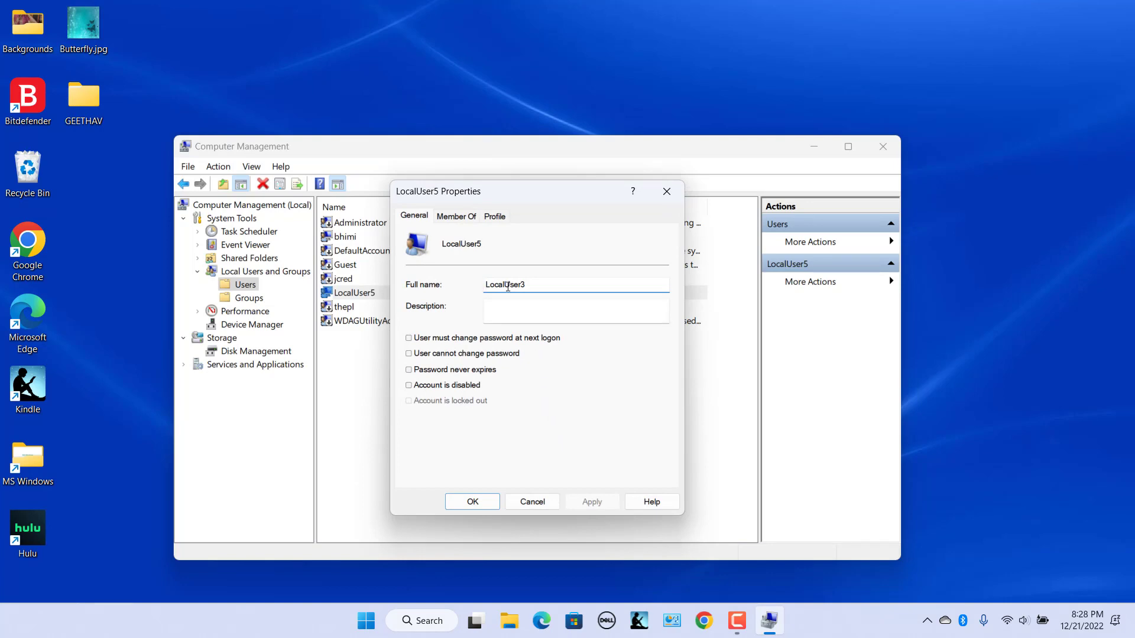
click(537, 282)
key(BackSpace)
text(5)
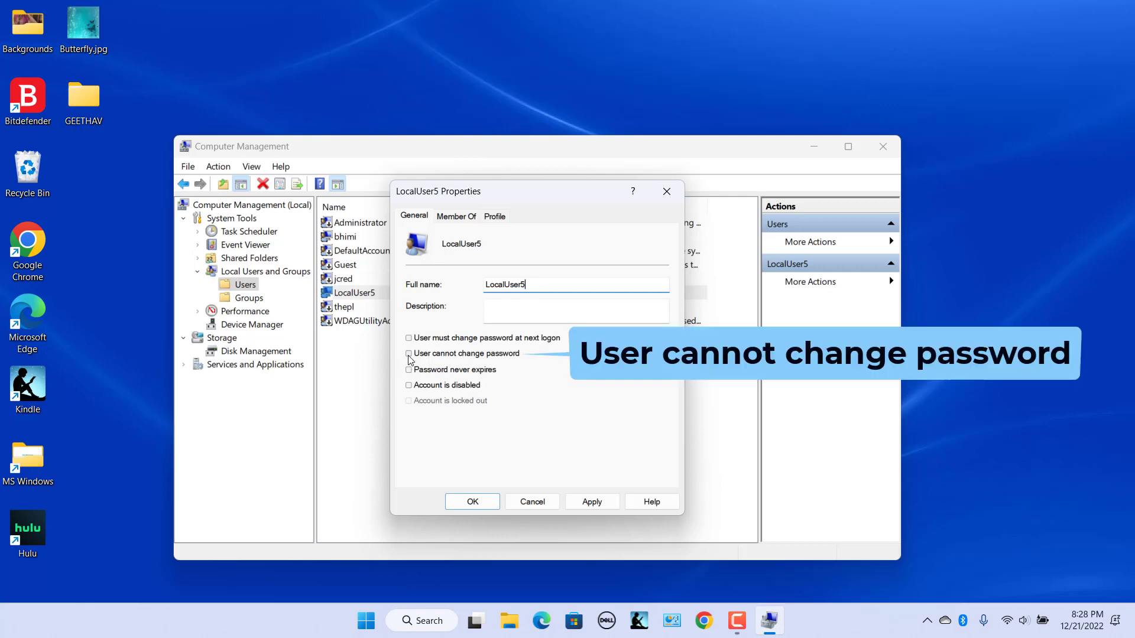
- Tick 'User must change password at next logon' and apply the properties
click(409, 355)
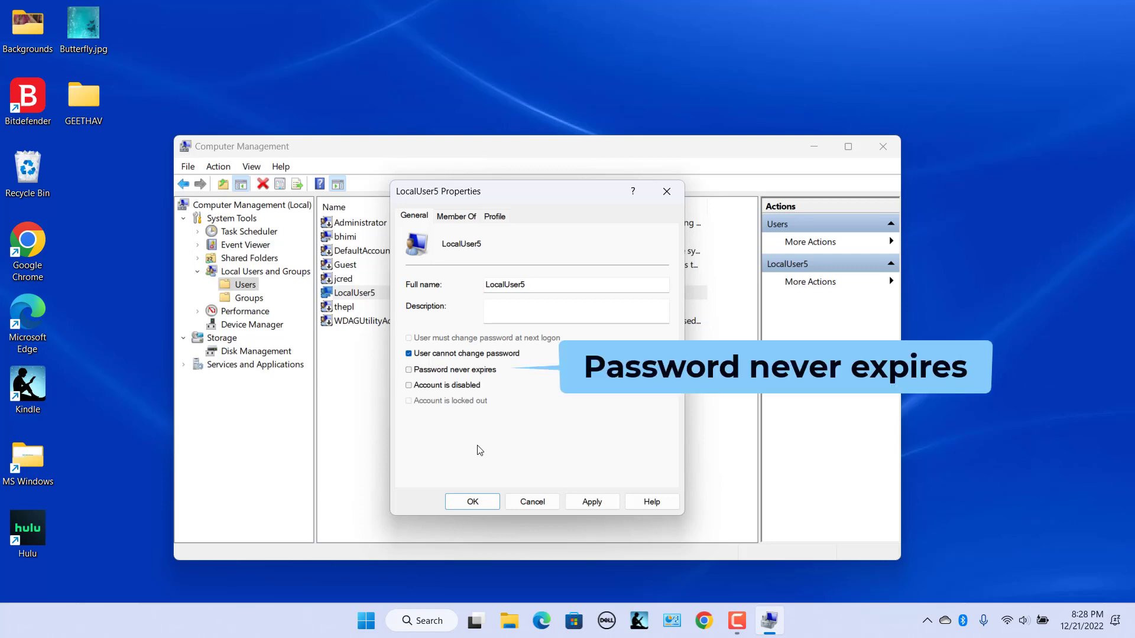
click(408, 354)
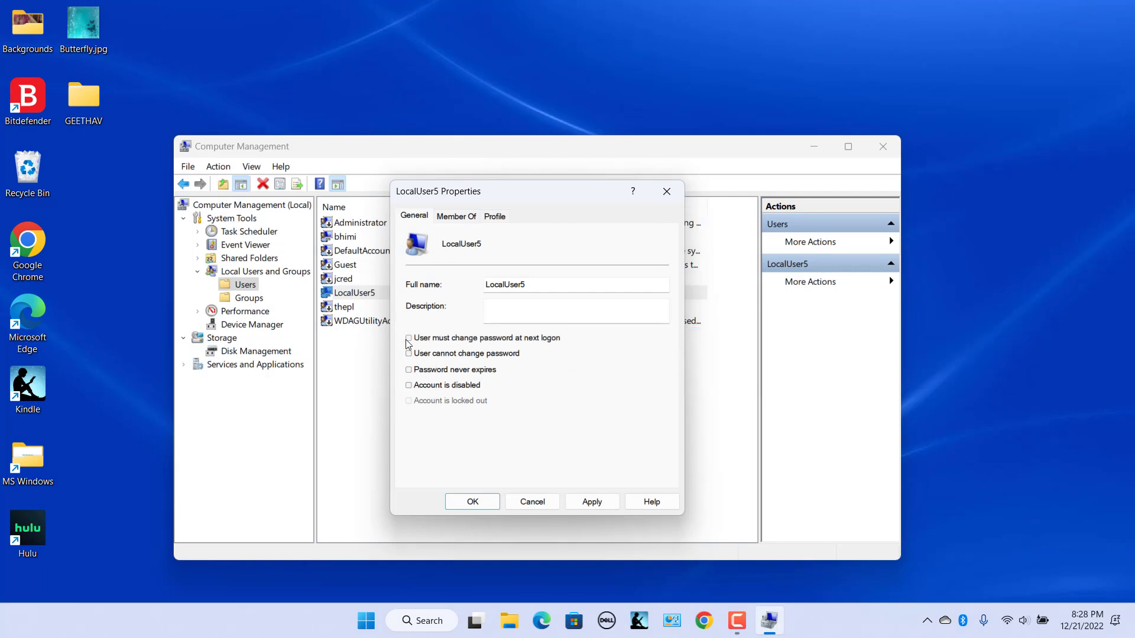
click(409, 338)
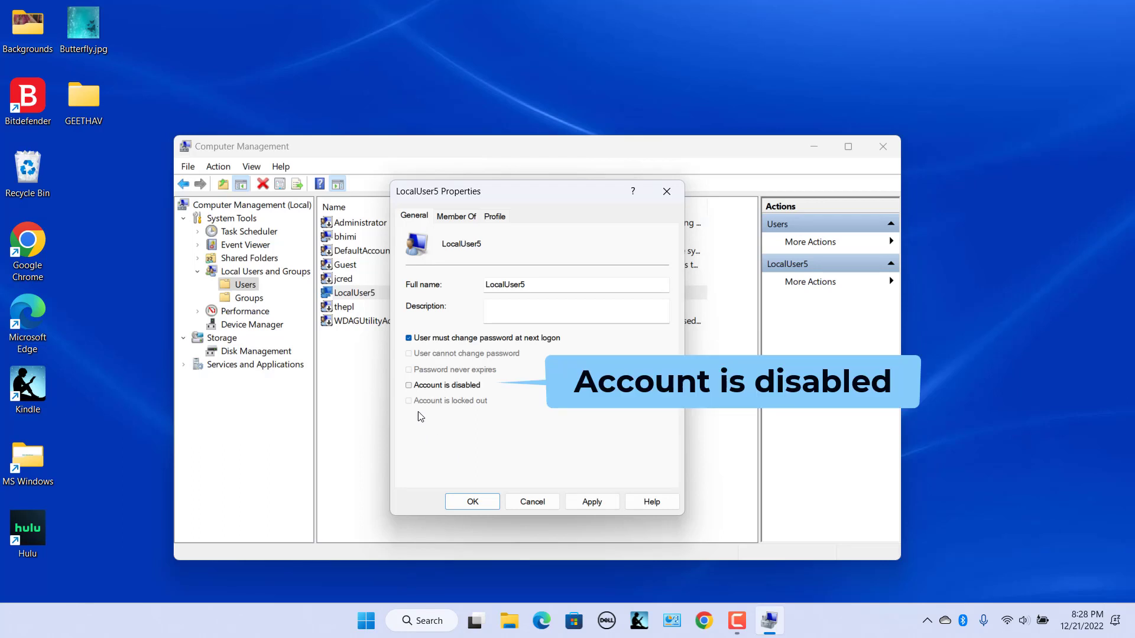
click(593, 502)
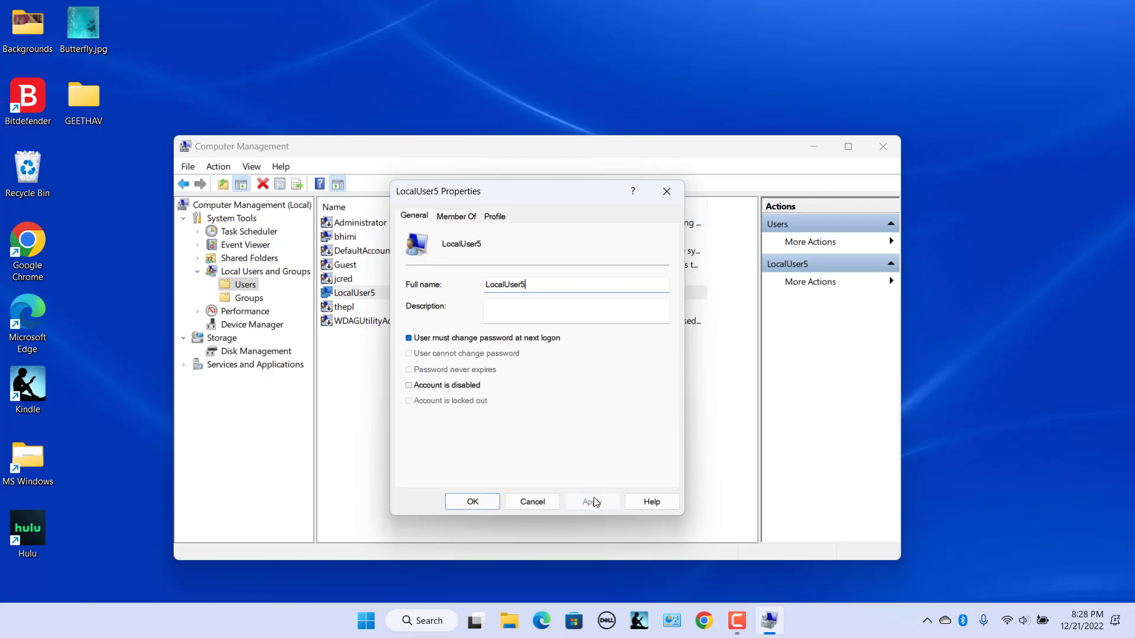
click(489, 502)
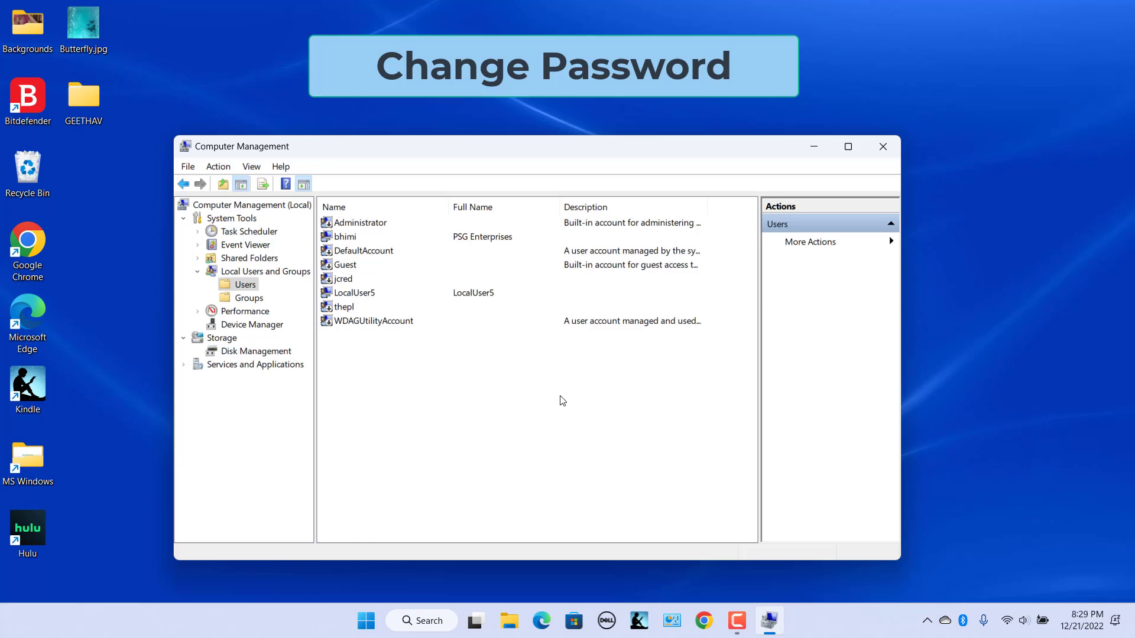
- Set a new password for LocalUser5 via Set Password, proceeding past the warning
click(355, 293)
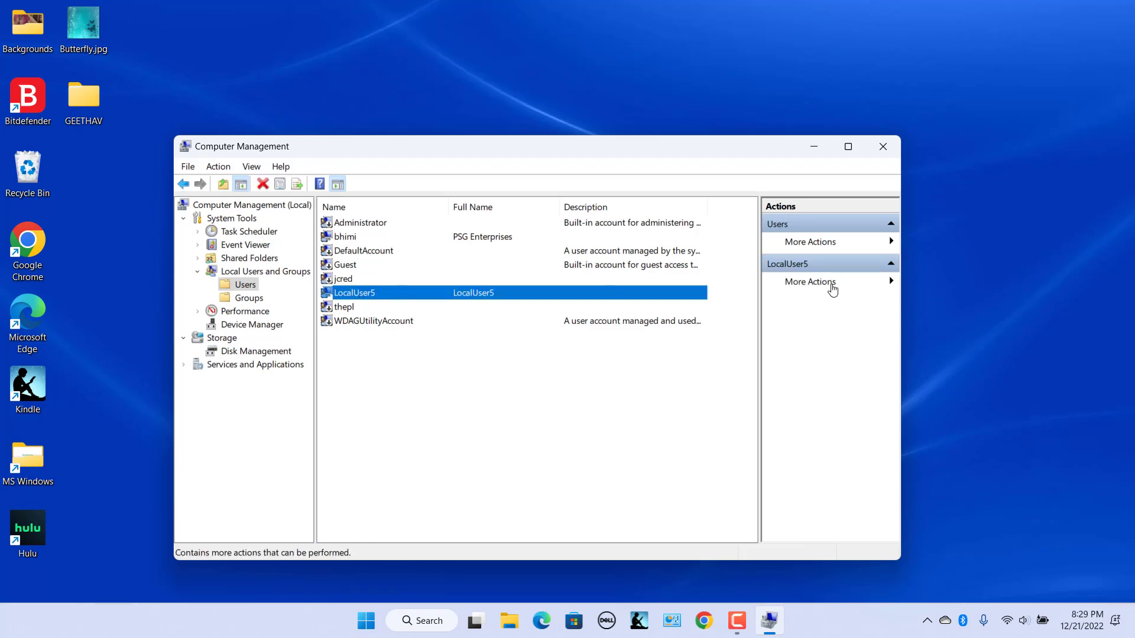
click(833, 284)
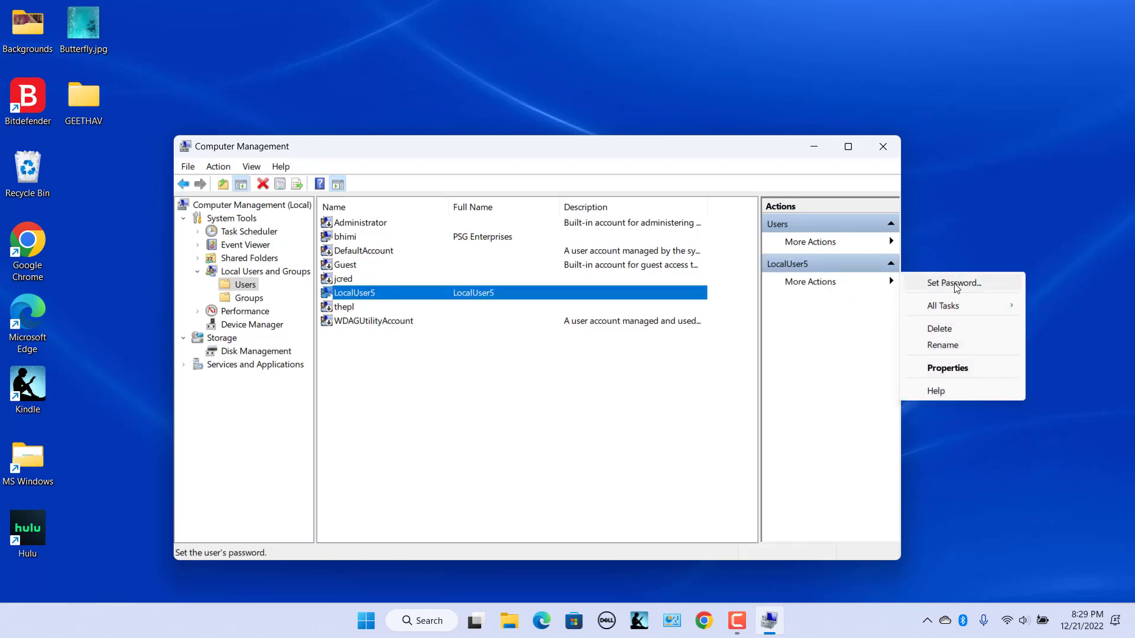
click(427, 423)
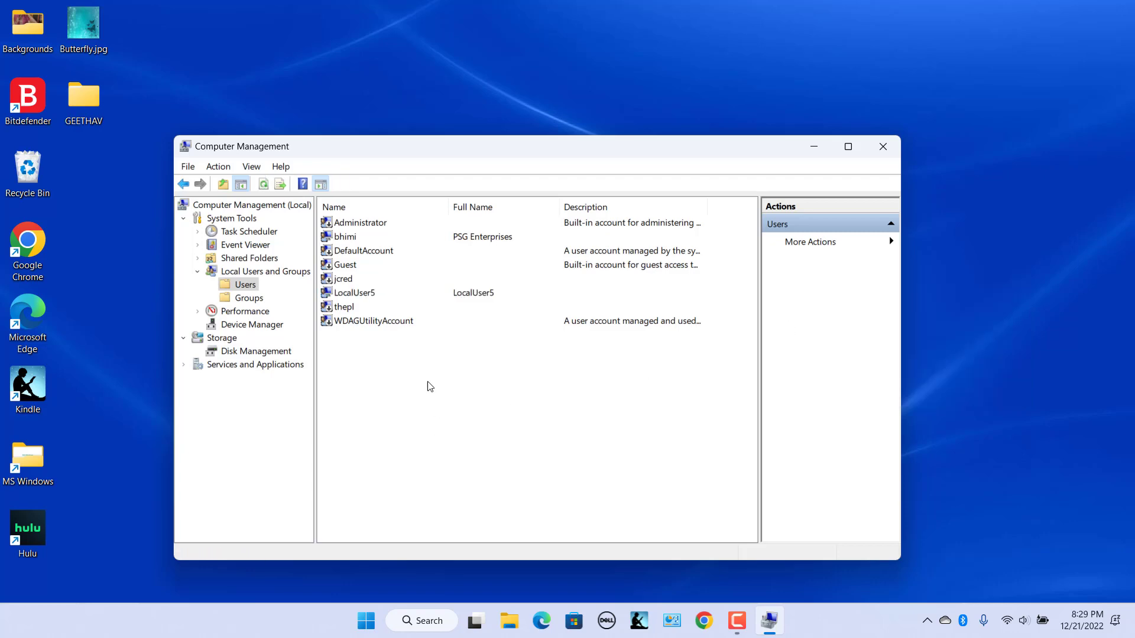
right_click(427, 294)
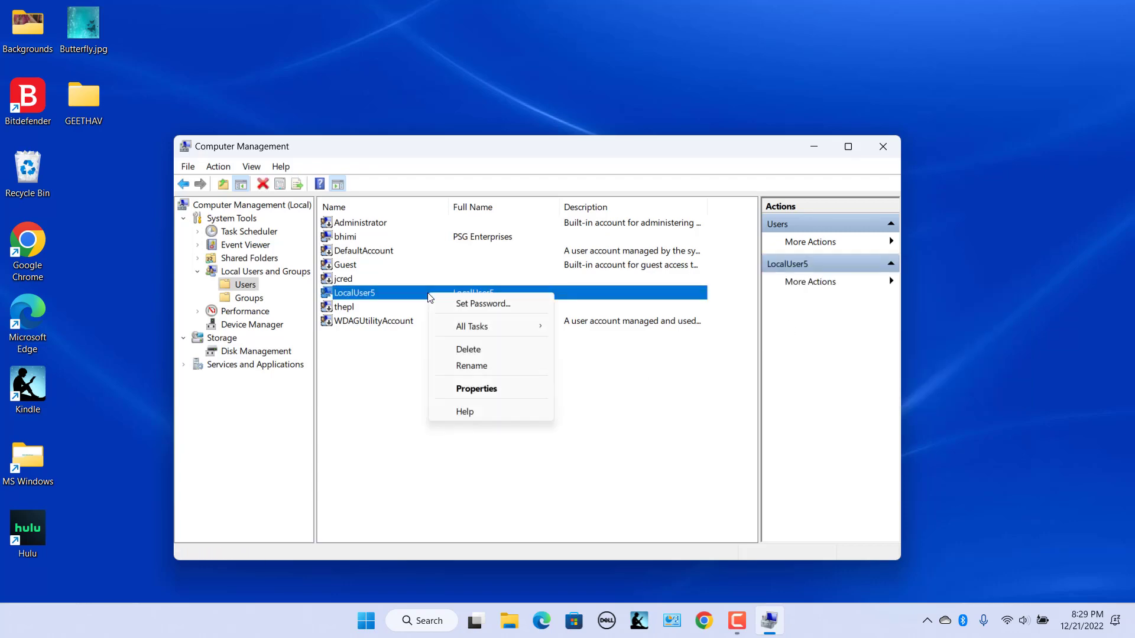
click(463, 304)
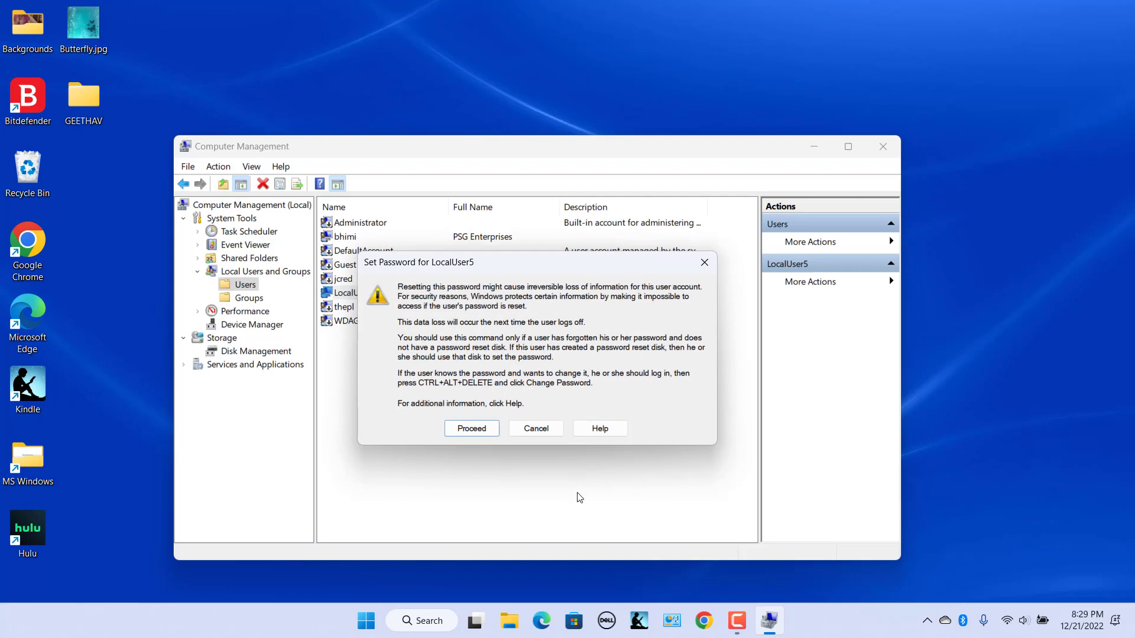
click(477, 429)
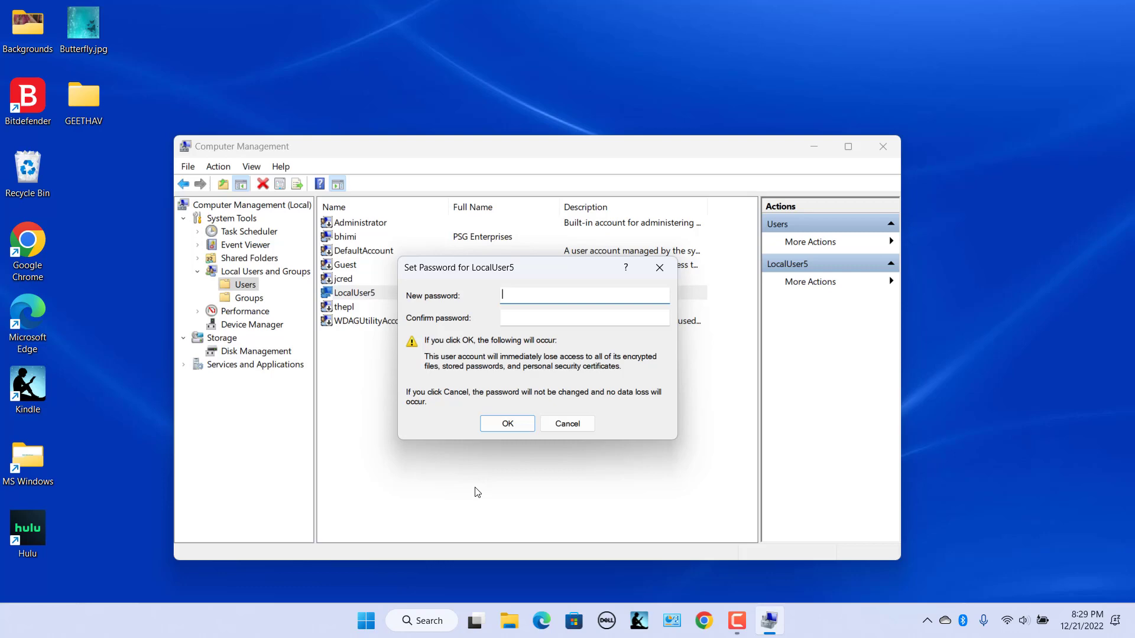
click(524, 425)
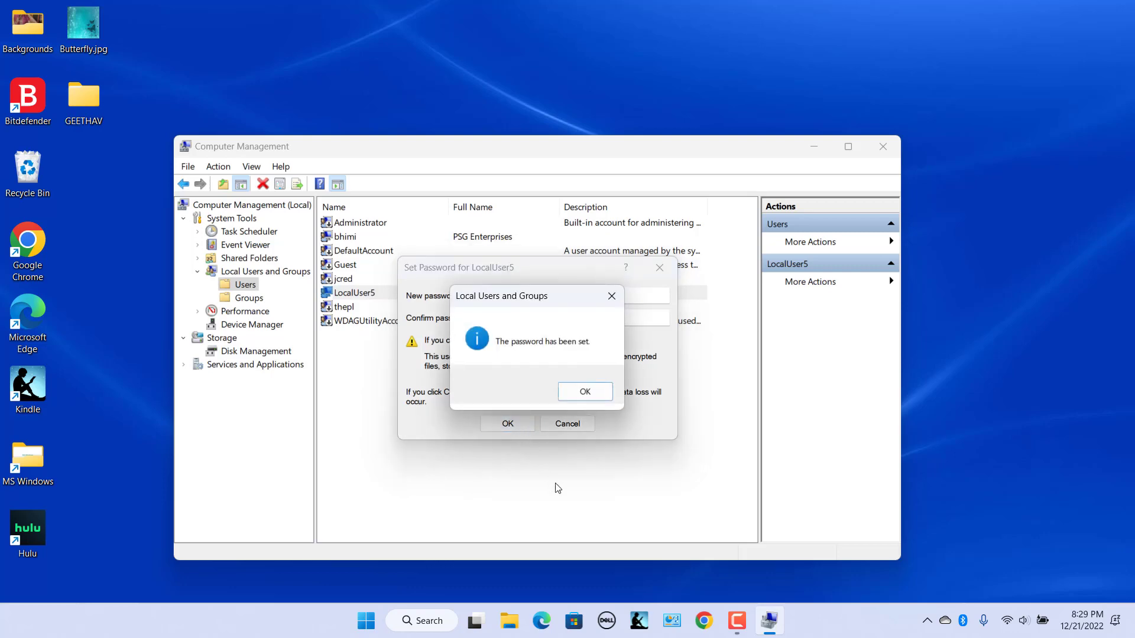
click(585, 392)
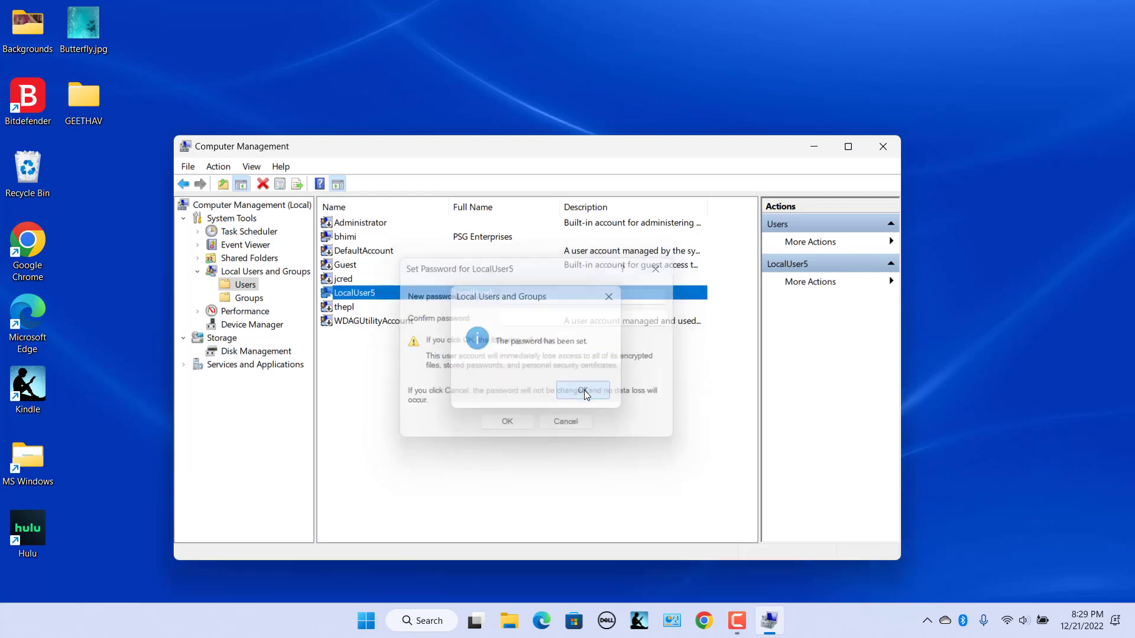
click(593, 442)
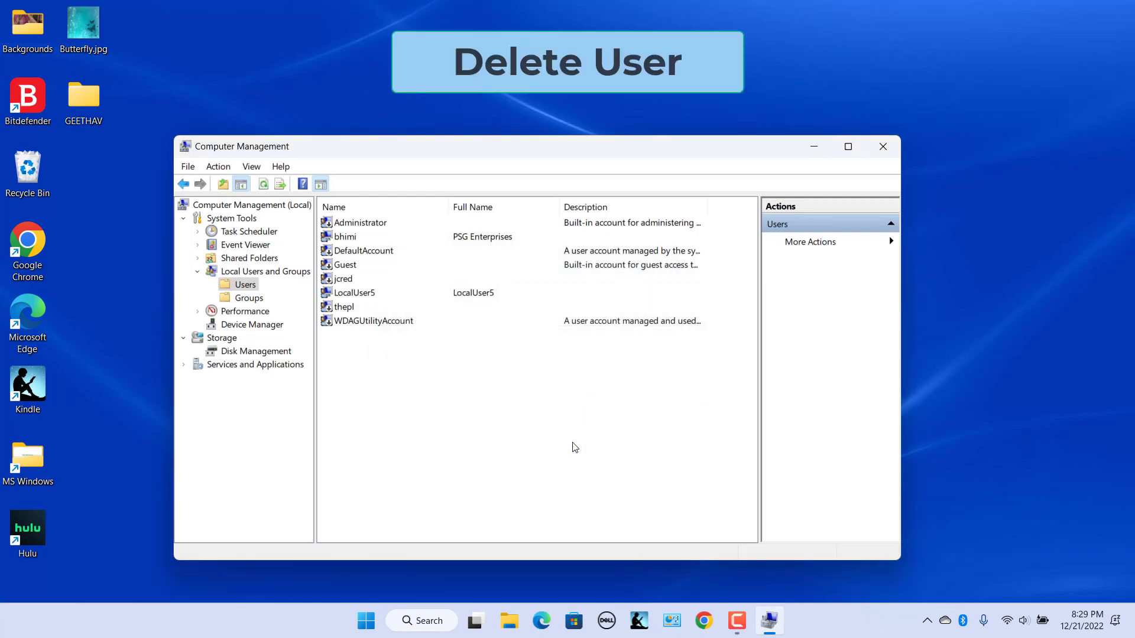
- Start deleting LocalUser5, then answer No so the account is kept
click(368, 292)
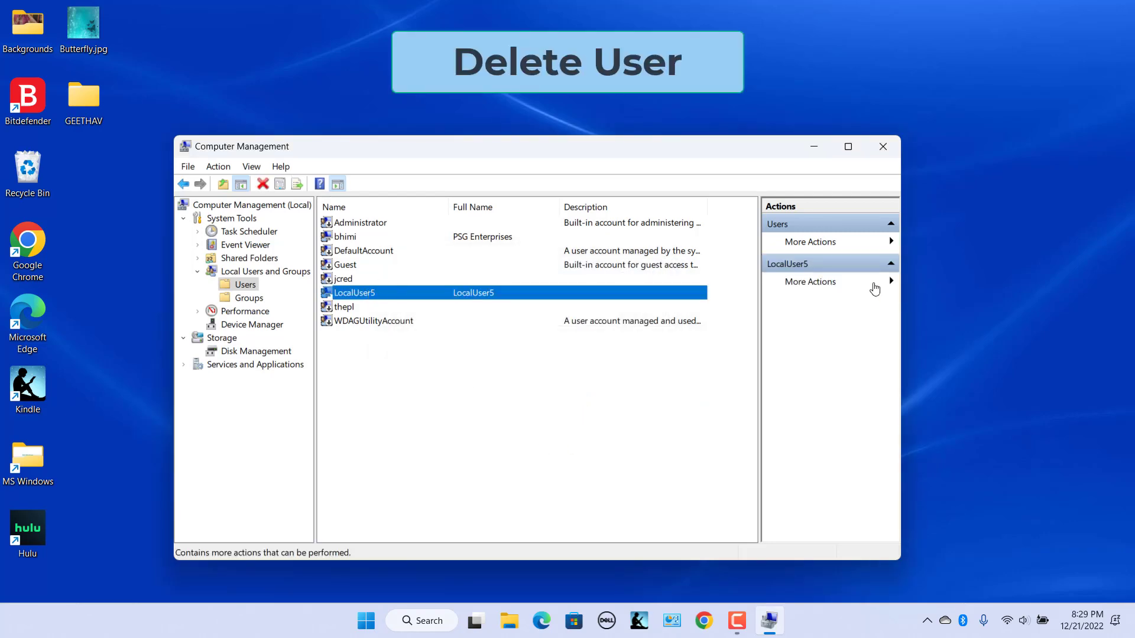
click(875, 287)
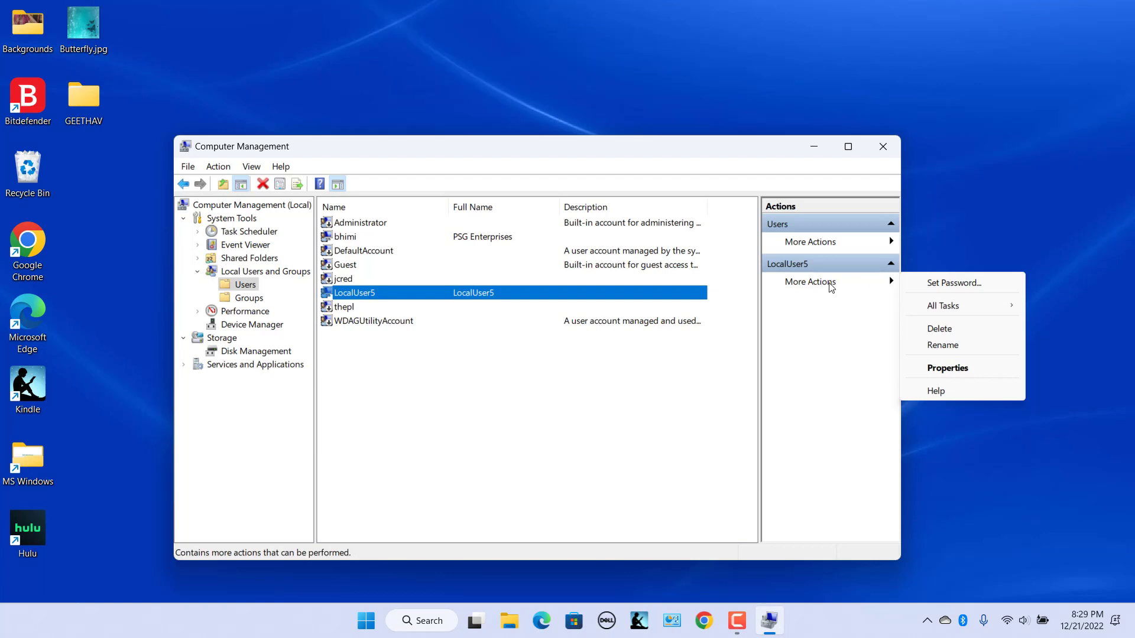
click(420, 402)
right_click(450, 293)
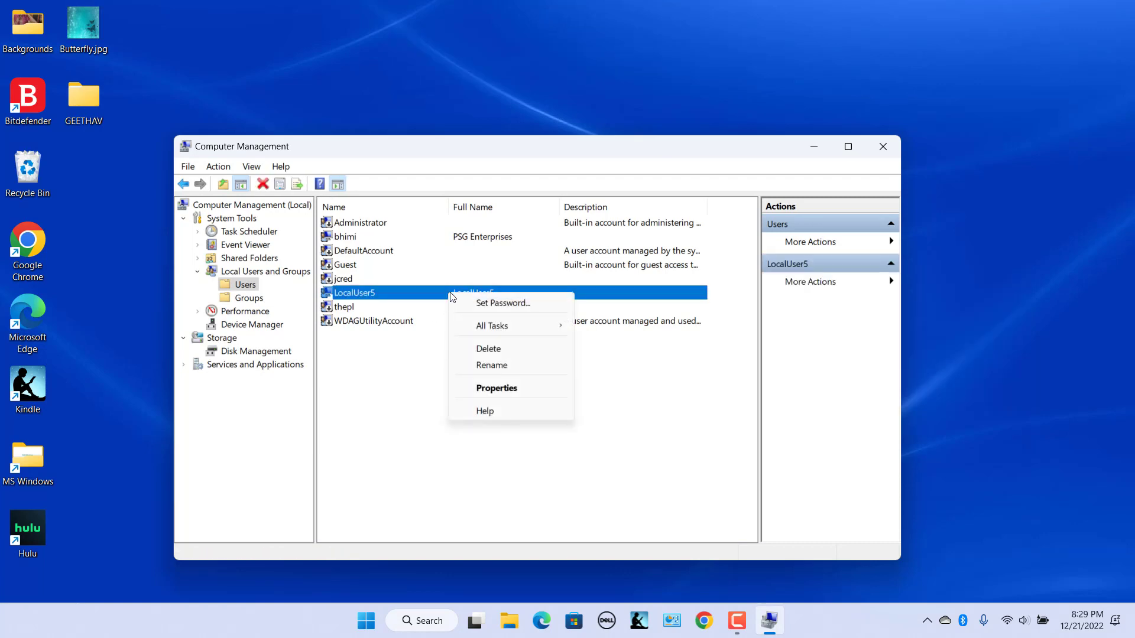
click(481, 350)
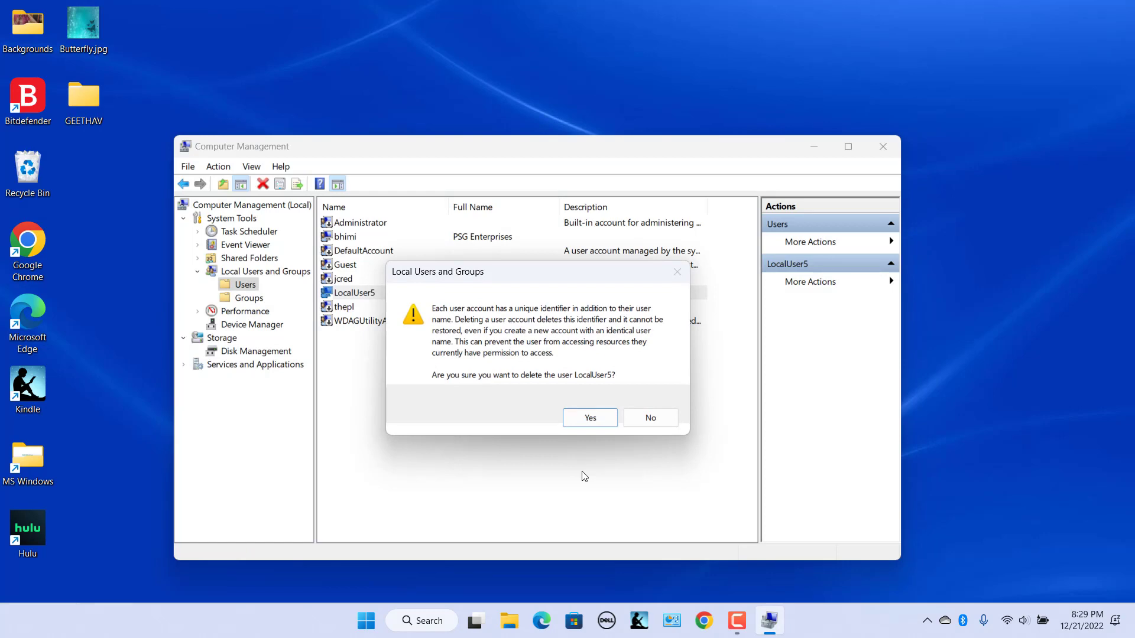
click(664, 421)
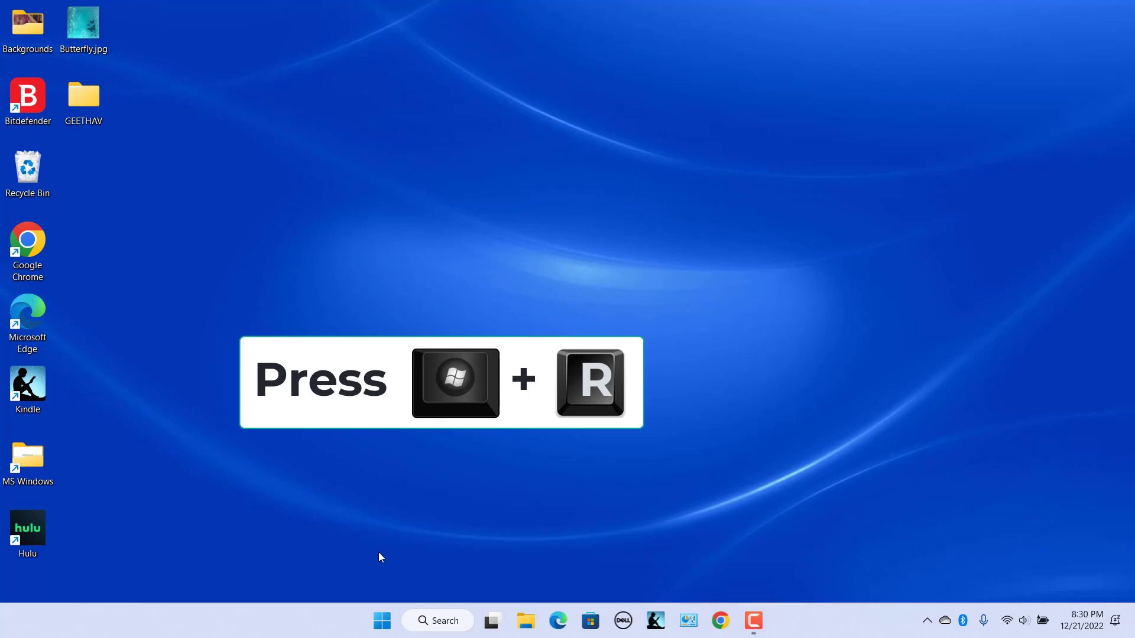
- Run netplwiz and open LocalUser5's properties in User Accounts
key(super+r)
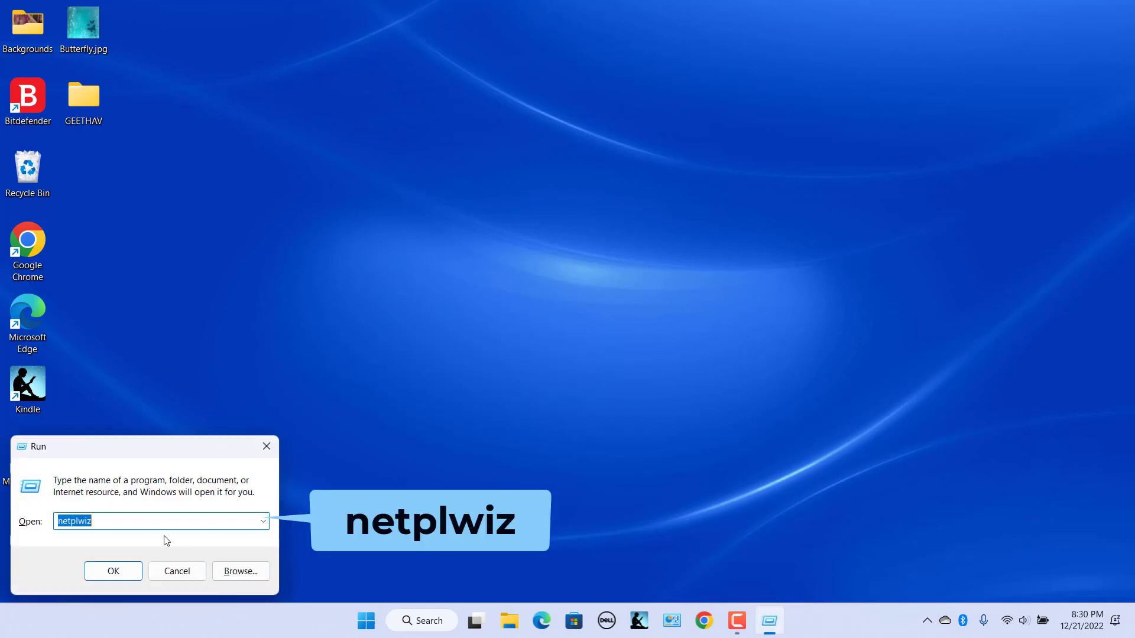
click(160, 524)
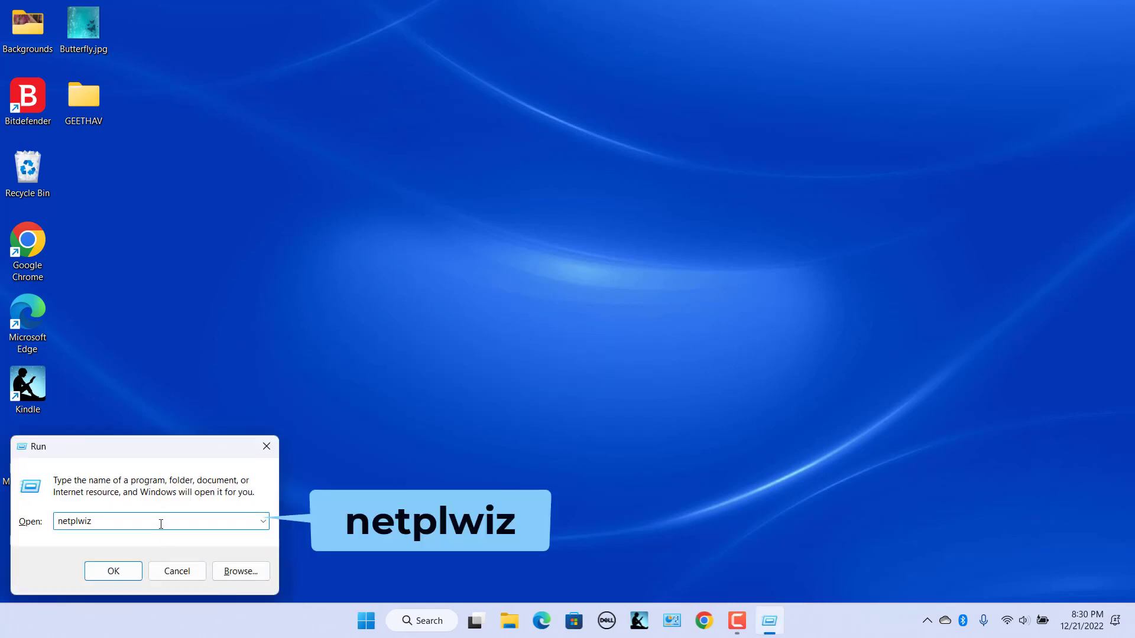
click(122, 567)
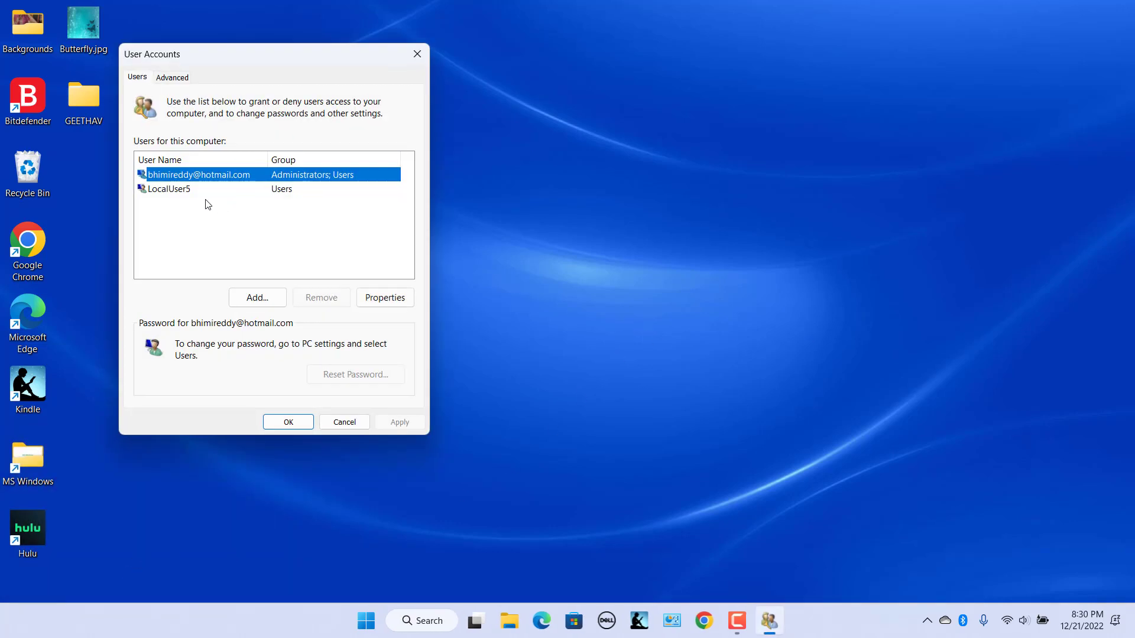
click(190, 191)
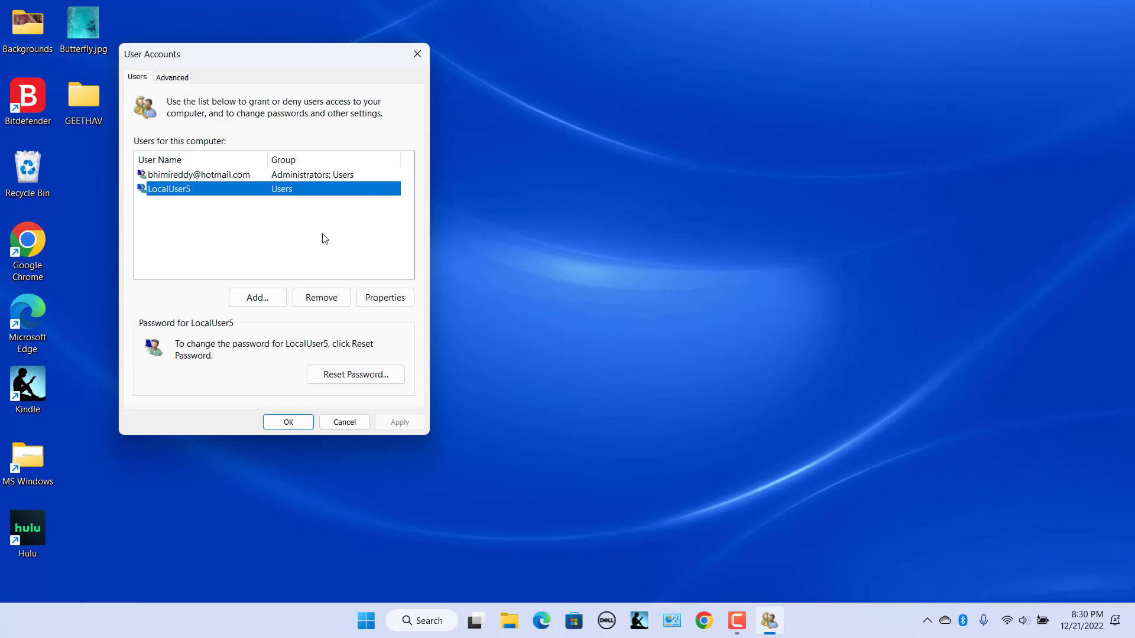
click(380, 297)
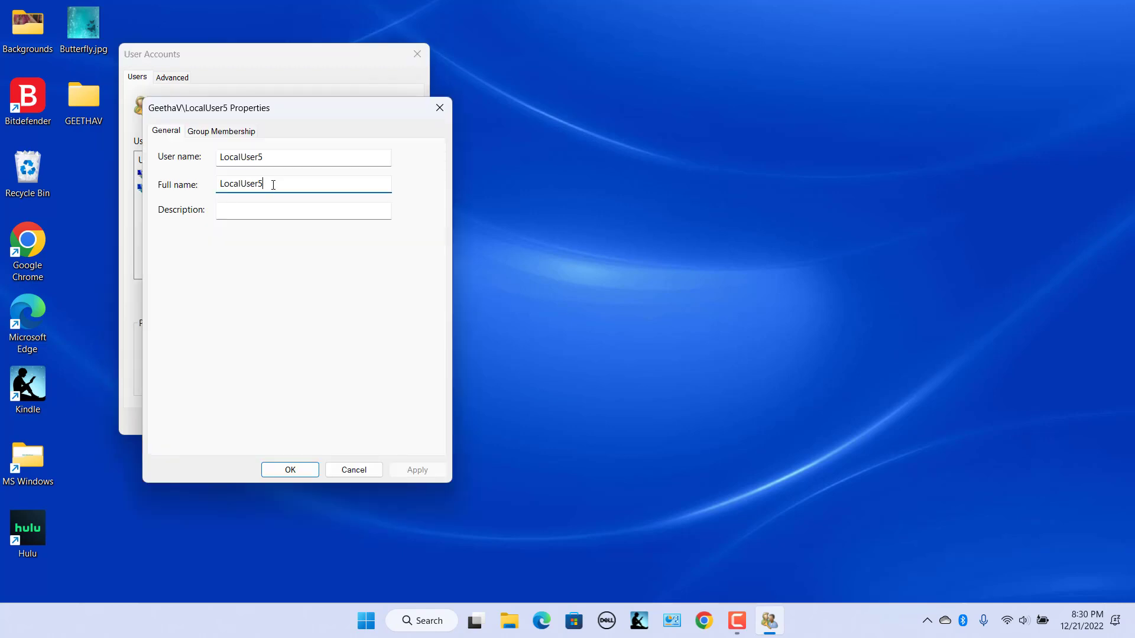
- Set full name to 'Team 5' and description to 'HR Team', and apply
double_click(273, 184)
text(Team 5)
key(Tab)
text(HR Team)
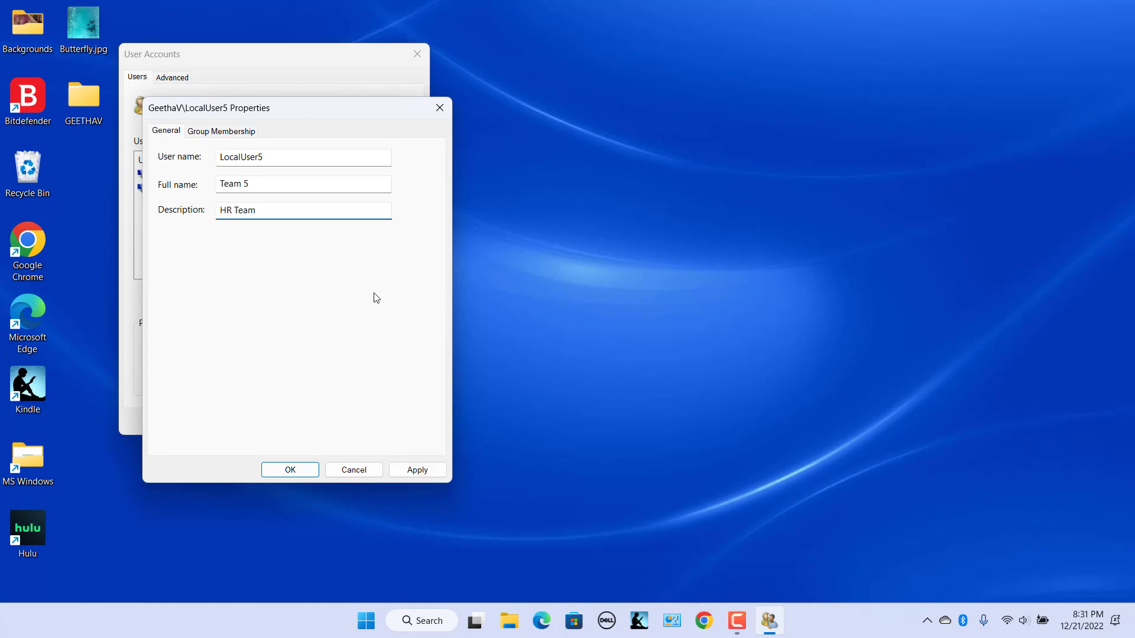
click(415, 473)
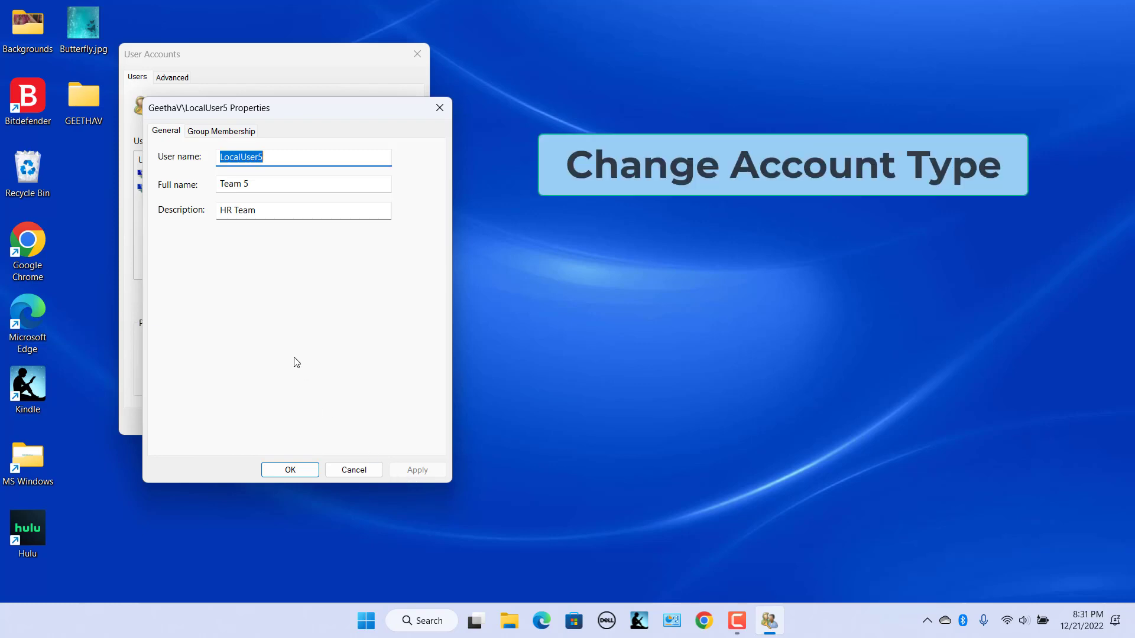
- Set LocalUser5's group membership to Administrator and save the properties
click(240, 132)
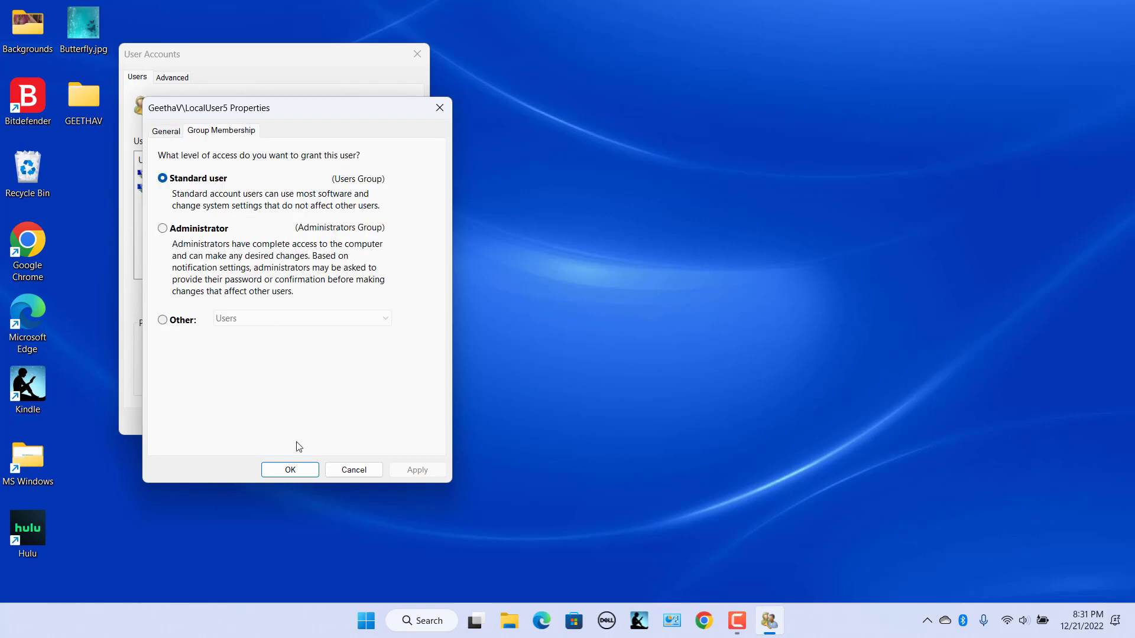
click(163, 228)
click(426, 471)
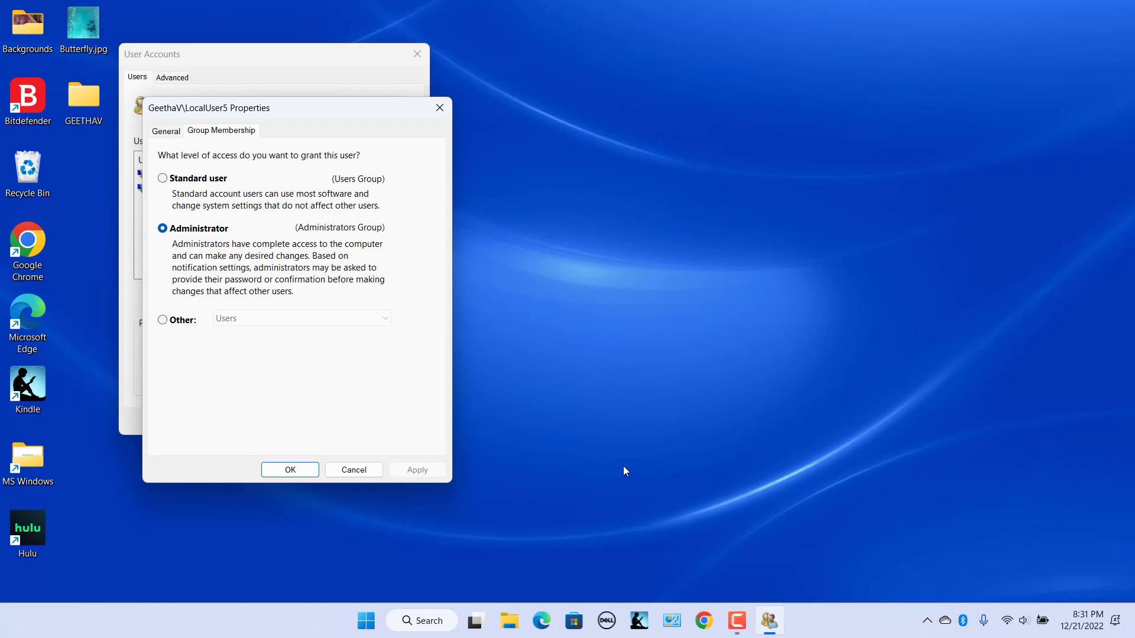
click(289, 470)
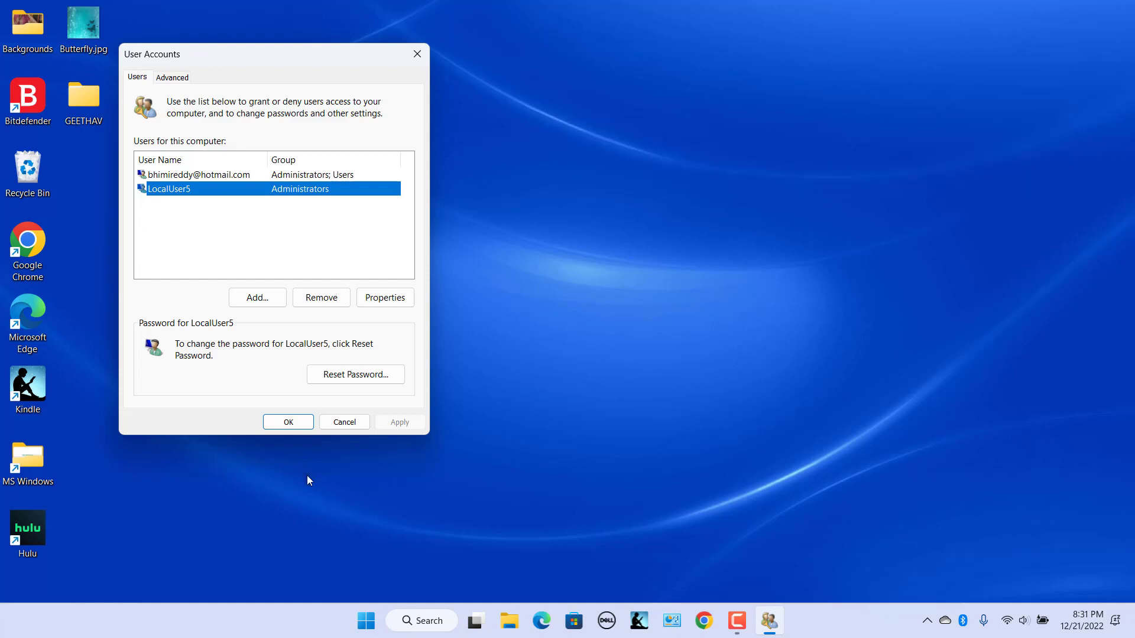
- Reset LocalUser5's password, entering the new password and its confirmation
click(353, 378)
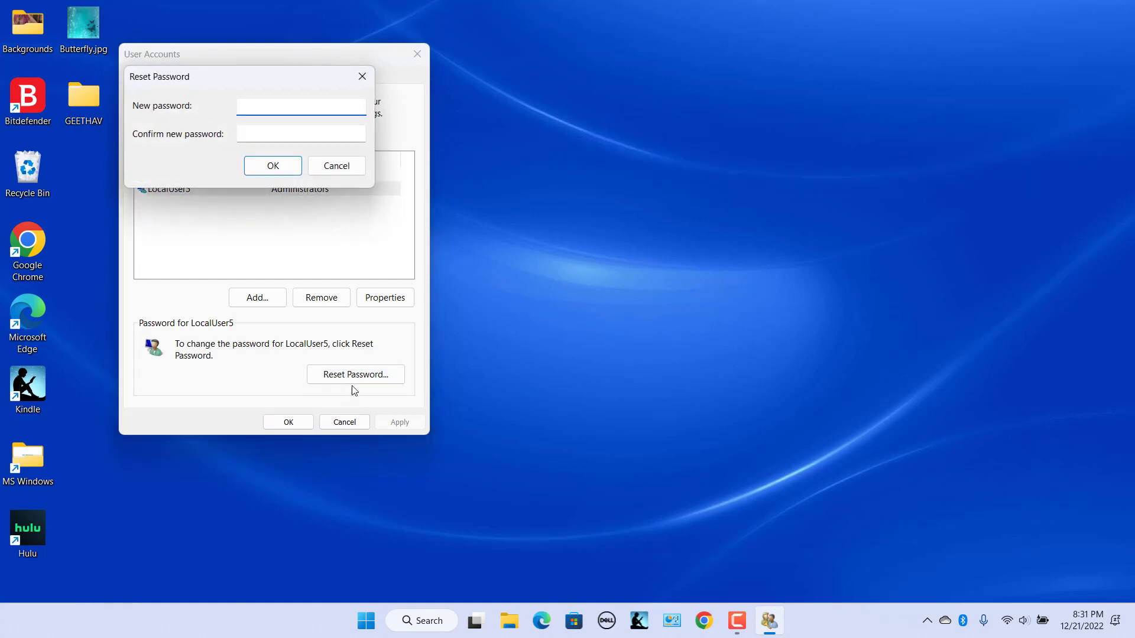
text(abc)
click(262, 132)
text(abc)
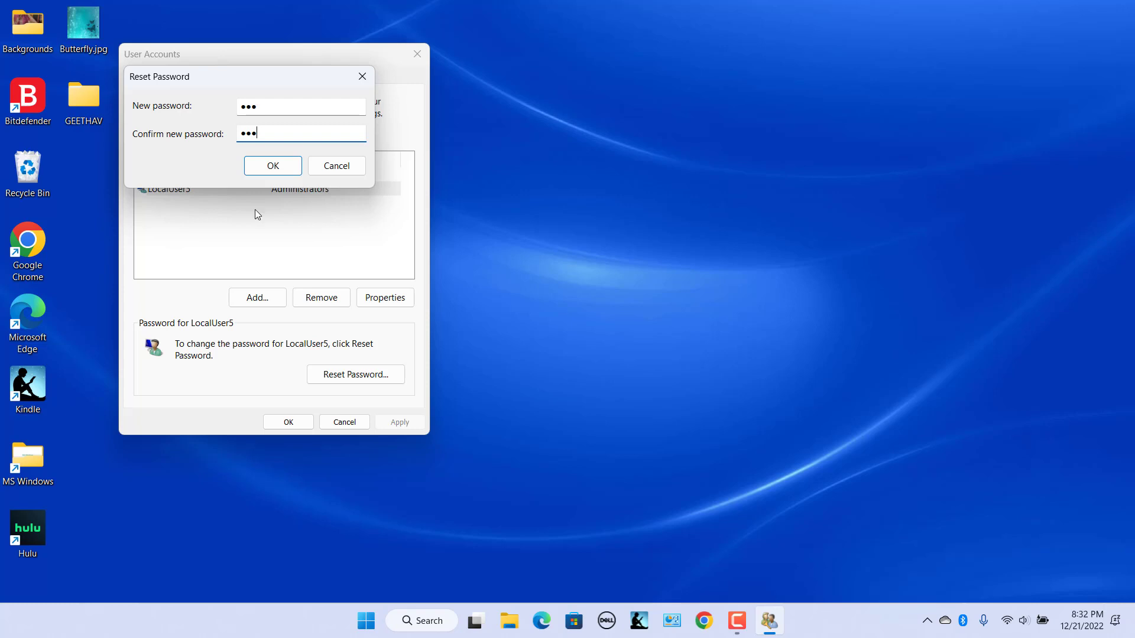
click(270, 167)
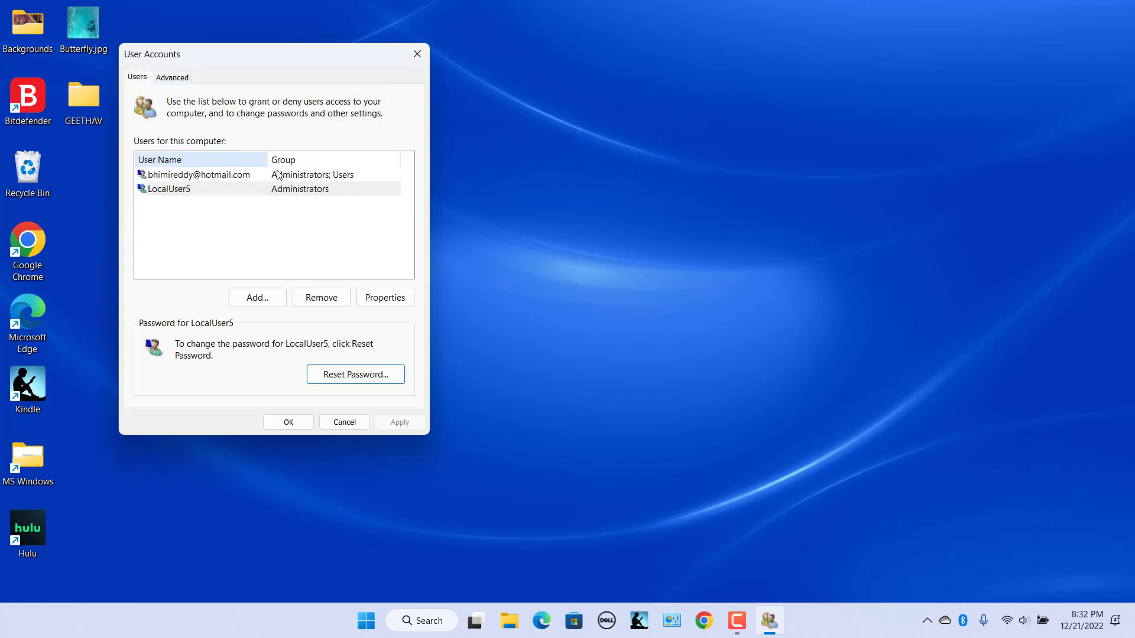